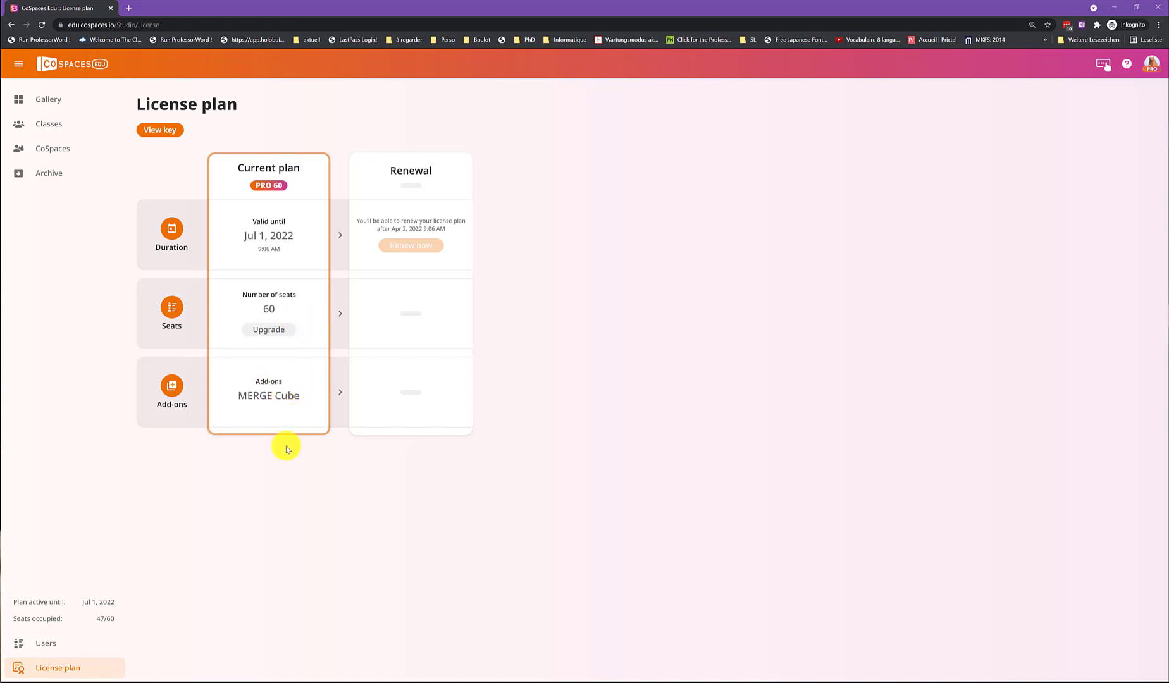
# View the license plan's user list for teachers and students, and check the options available for the first student.
pyautogui.click(49, 644)
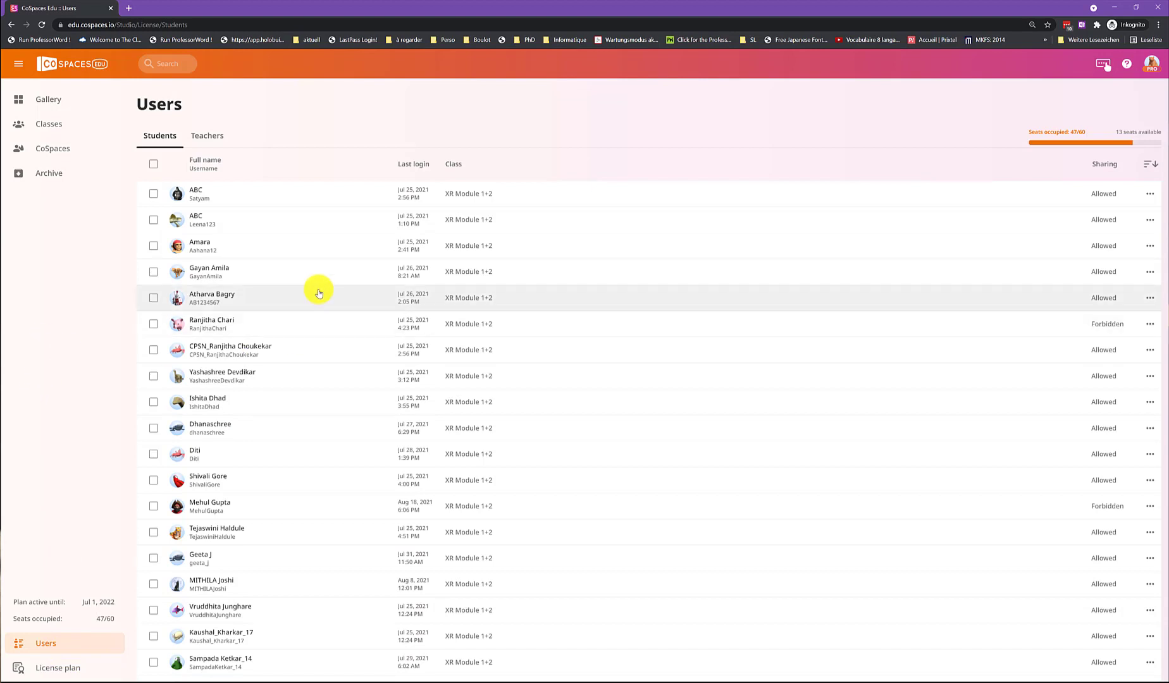
pyautogui.click(212, 136)
pyautogui.click(170, 139)
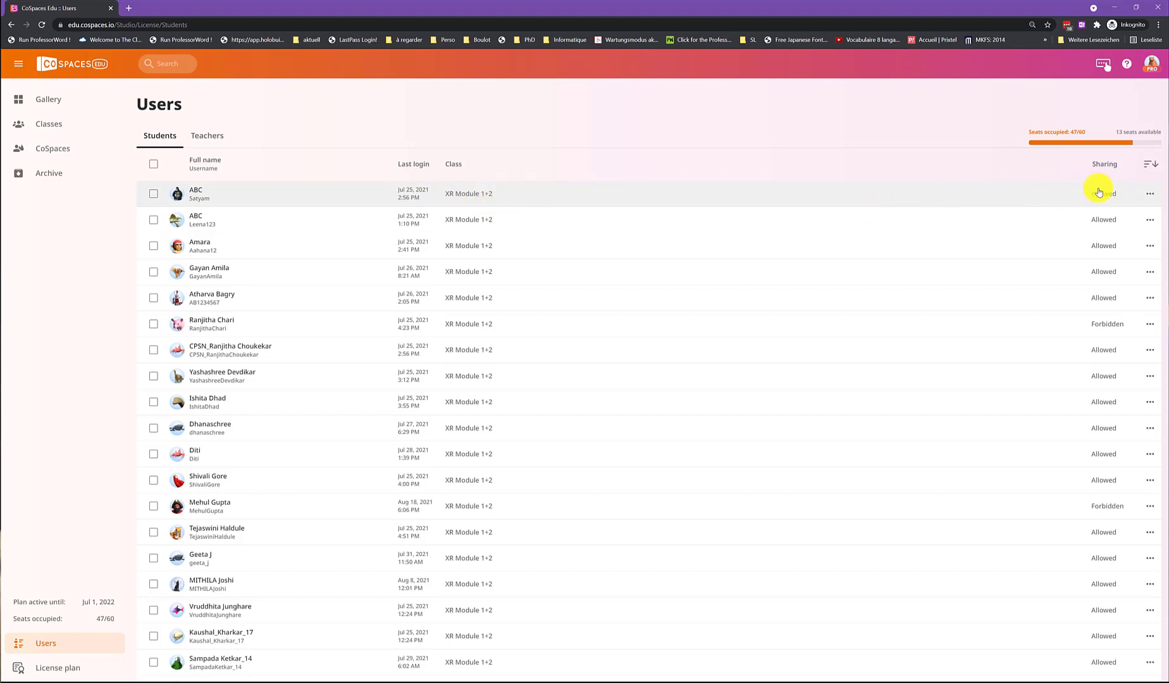
pyautogui.click(1151, 195)
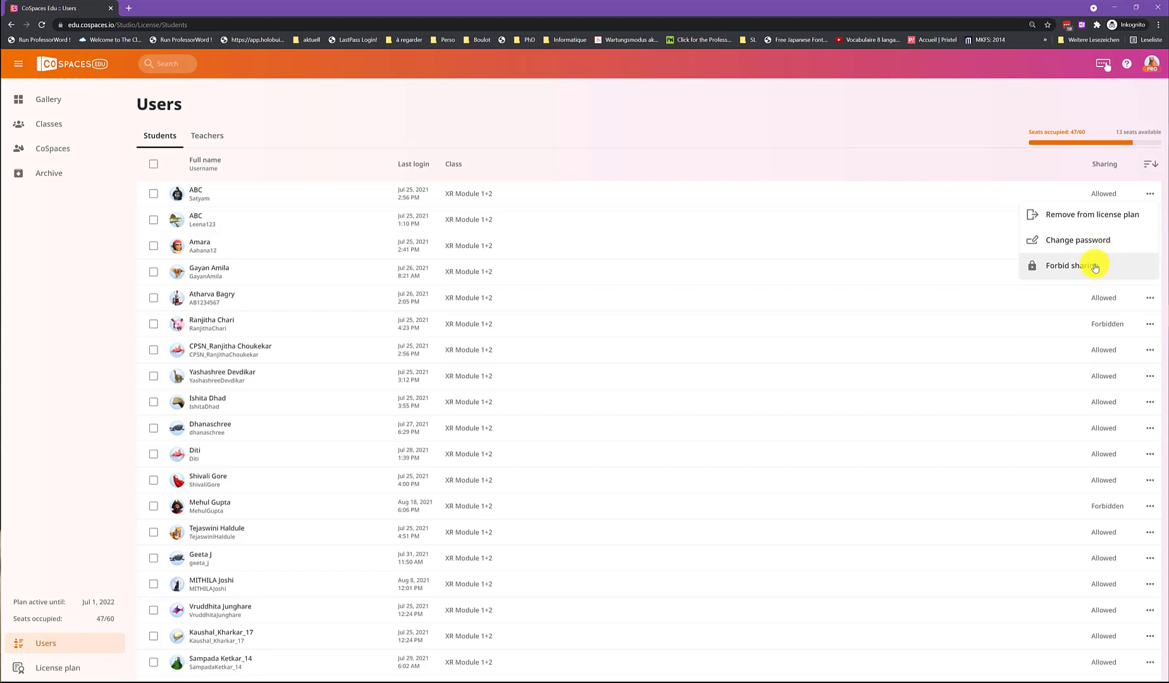
pyautogui.click(307, 111)
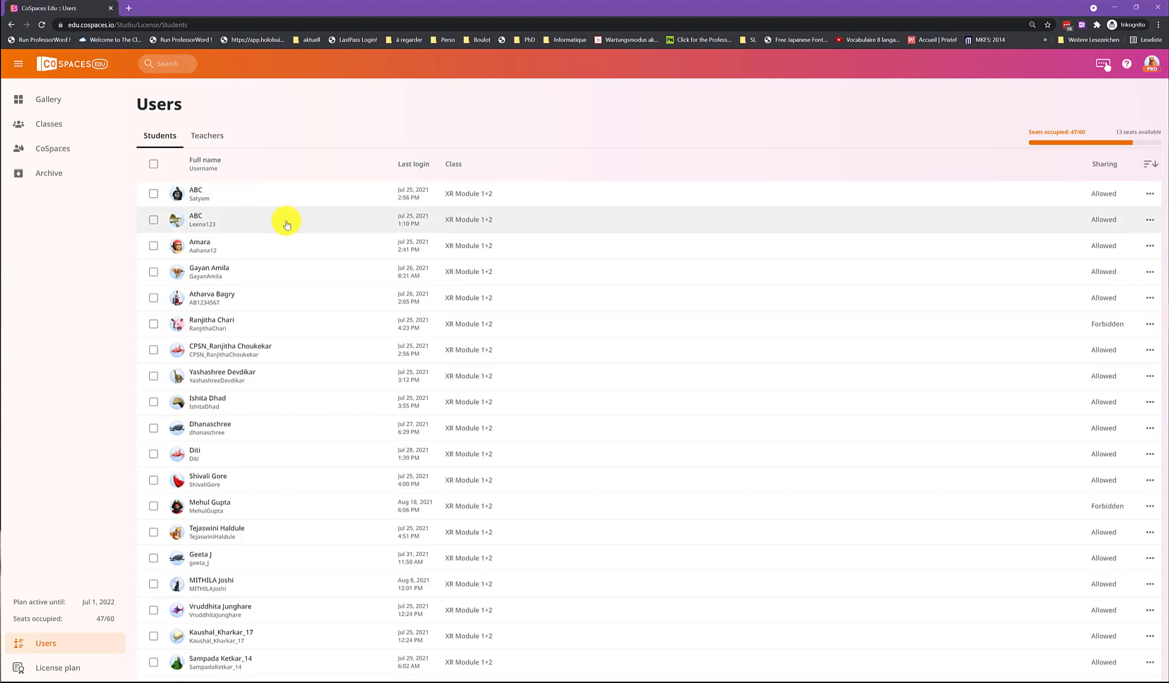
# Select the first two students, check the actions available for several users at once, and clear the selection.
pyautogui.click(153, 194)
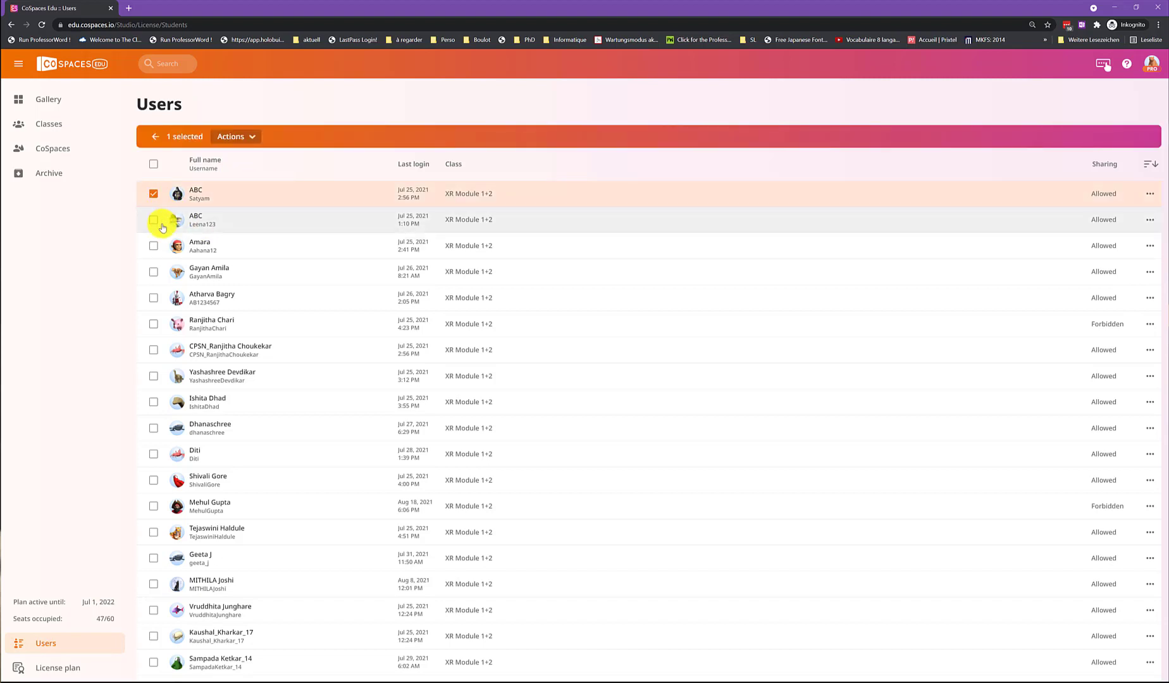
pyautogui.click(235, 137)
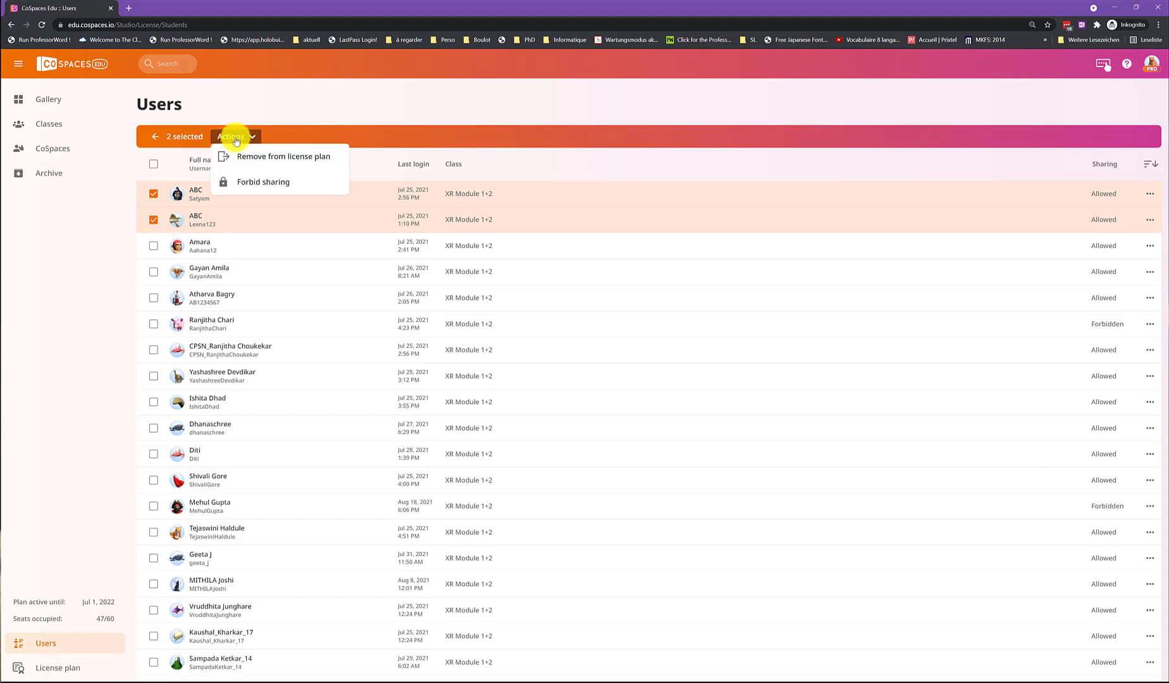
pyautogui.click(234, 138)
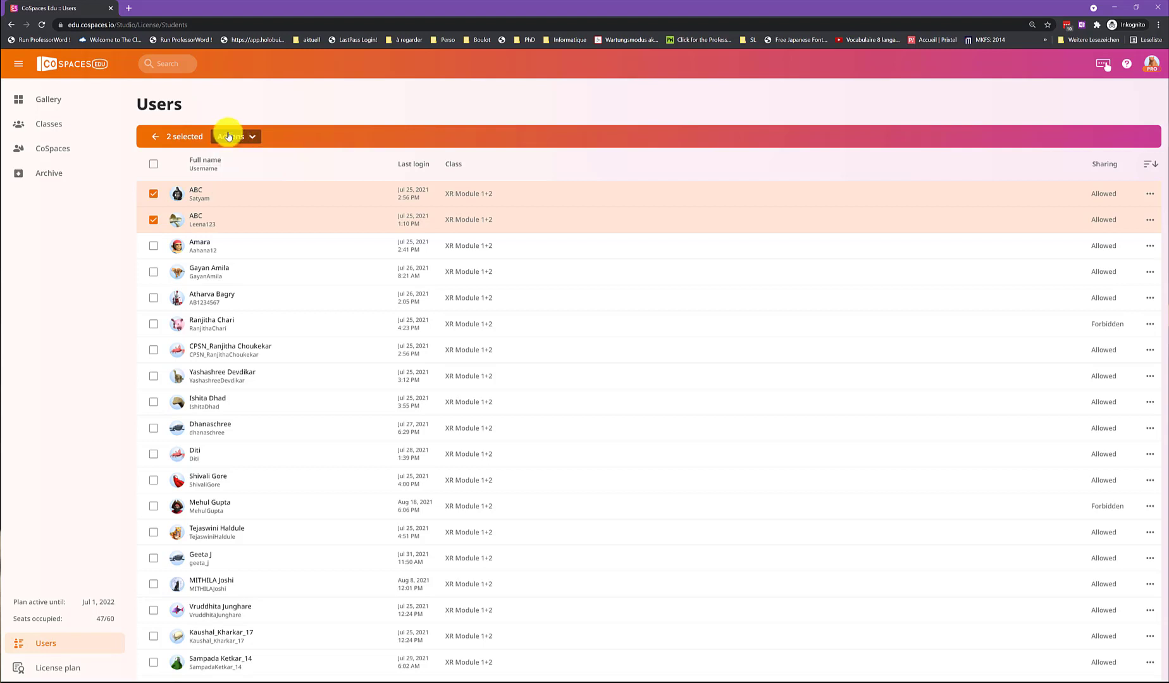
pyautogui.click(153, 193)
pyautogui.click(153, 219)
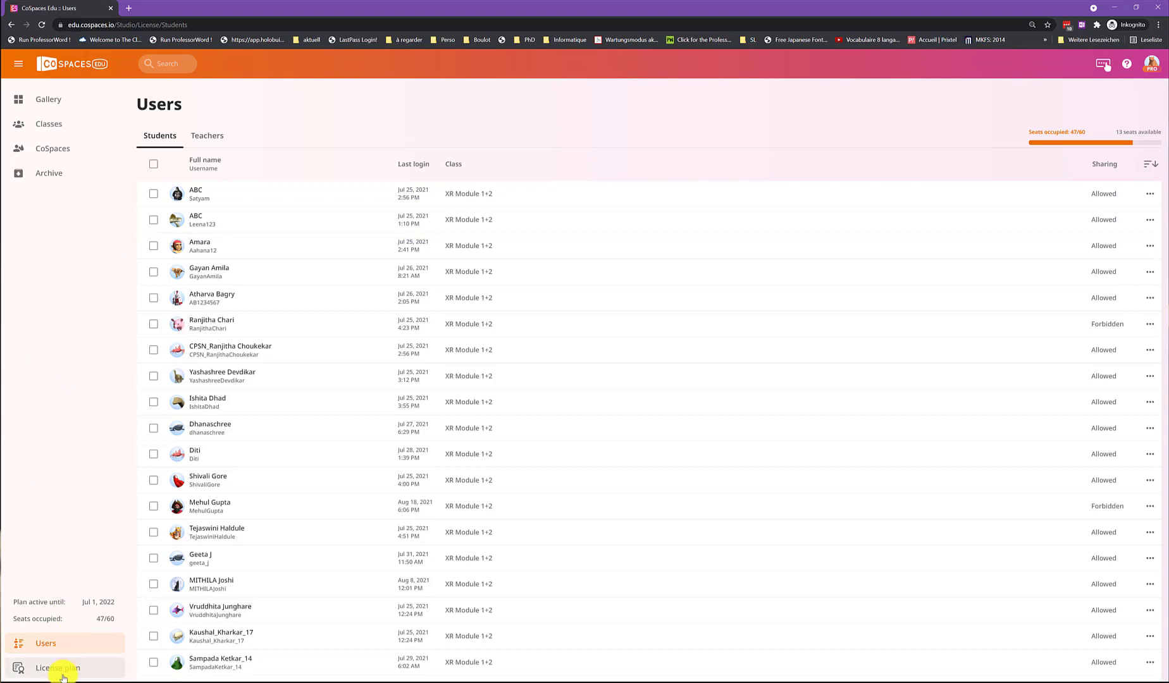
# Open the XR Module 1+2 class, view its teachers and students, and check the options for its first student.
pyautogui.click(52, 126)
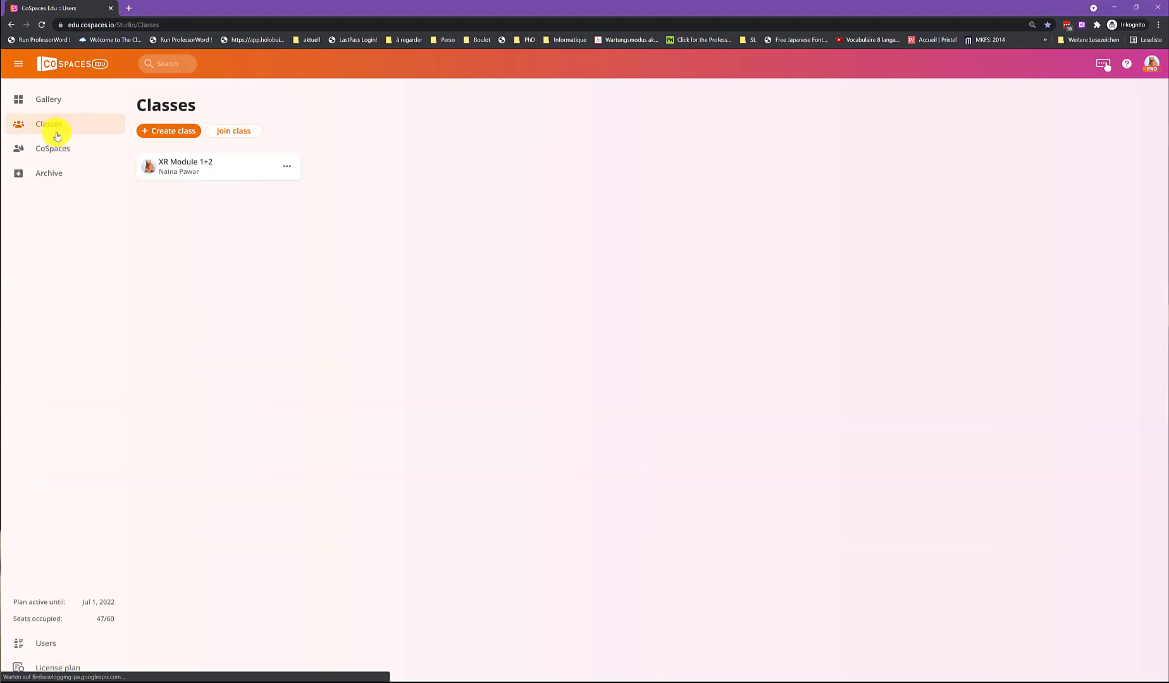
pyautogui.click(224, 175)
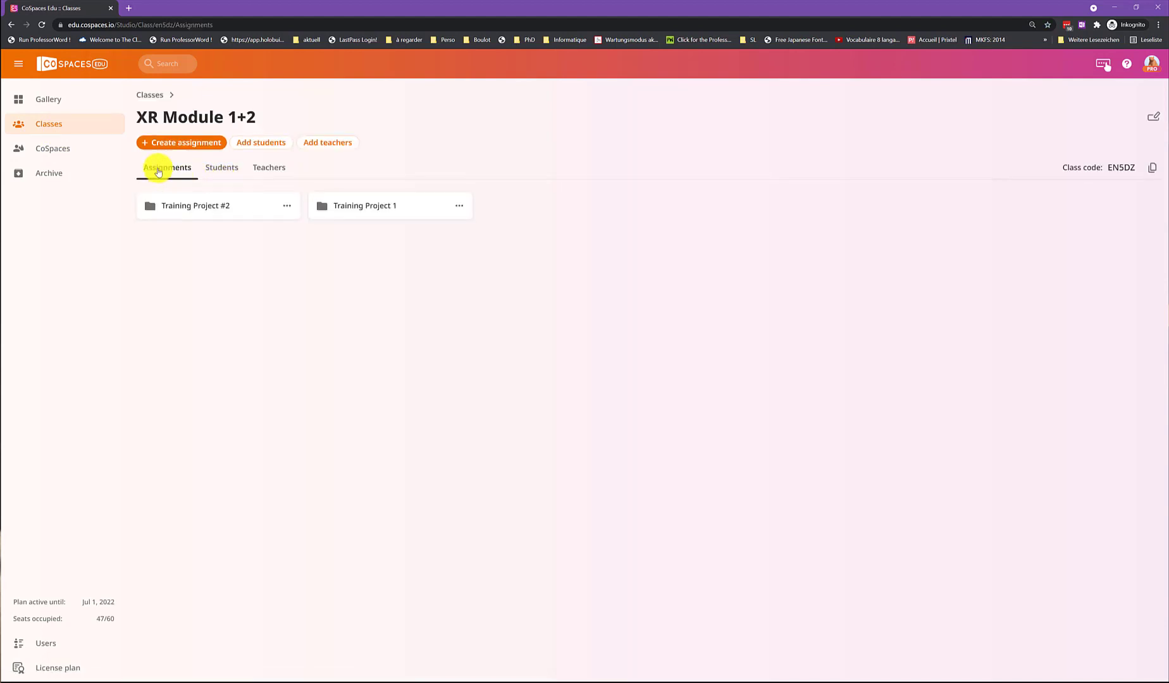
pyautogui.click(223, 168)
pyautogui.click(273, 172)
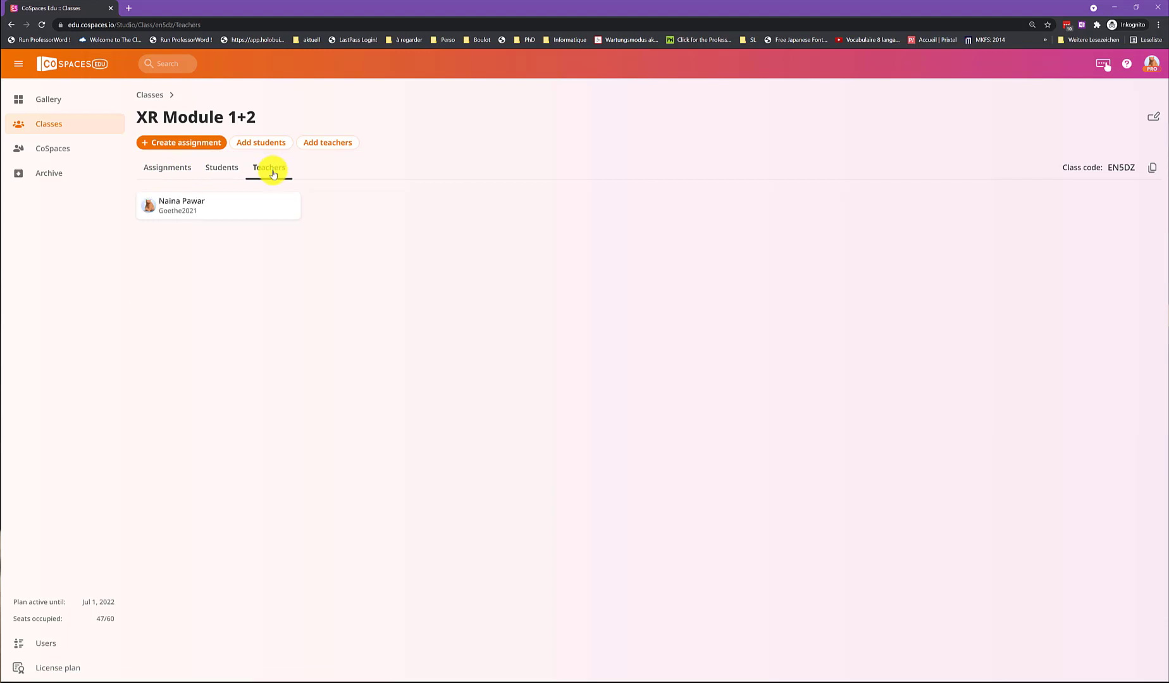
pyautogui.click(226, 172)
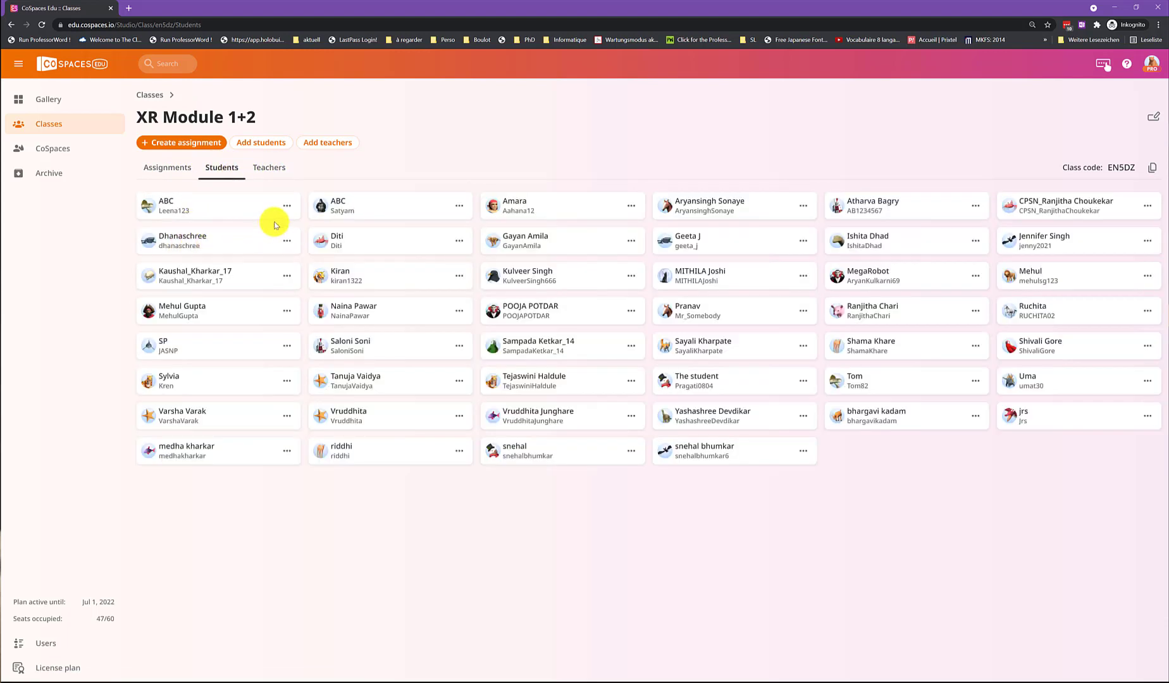
pyautogui.click(286, 206)
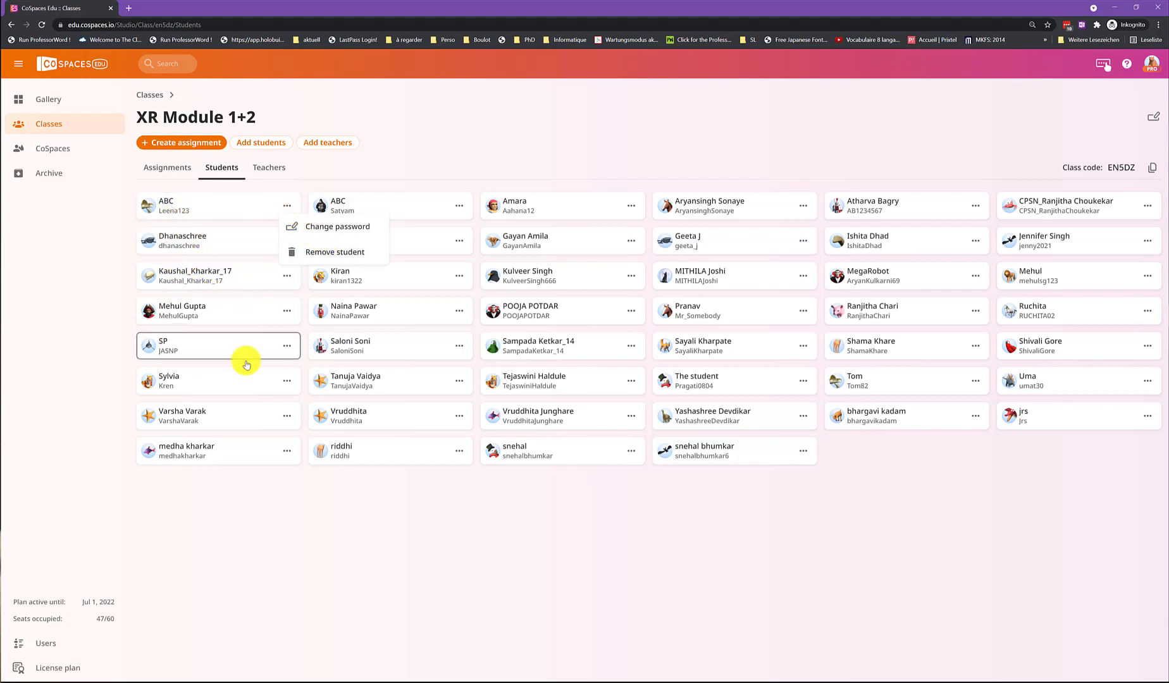
pyautogui.click(449, 520)
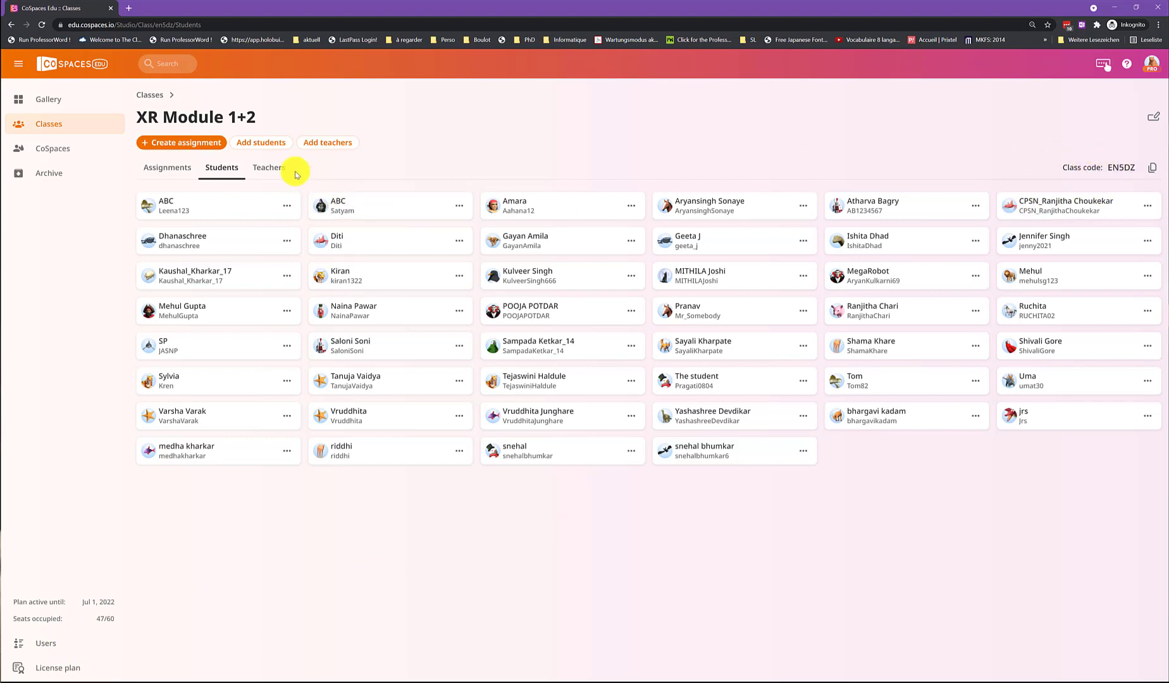
# Check the ways to add existing students and co-teachers to the class, leaving without adding anyone.
pyautogui.click(264, 144)
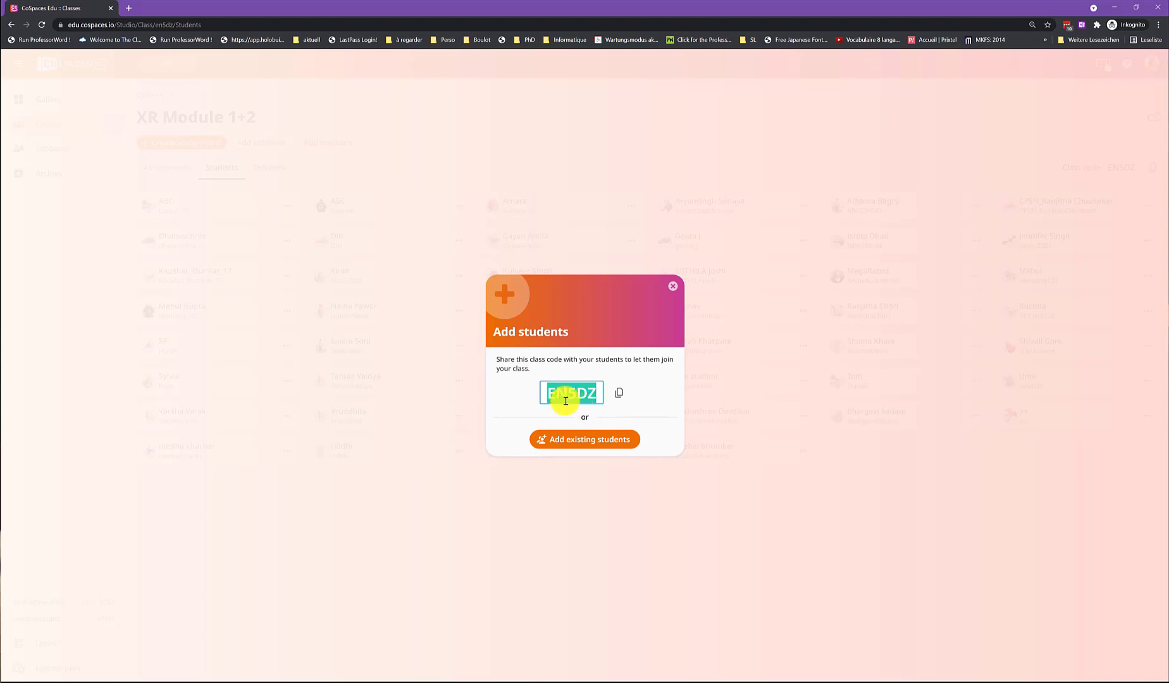
pyautogui.click(600, 441)
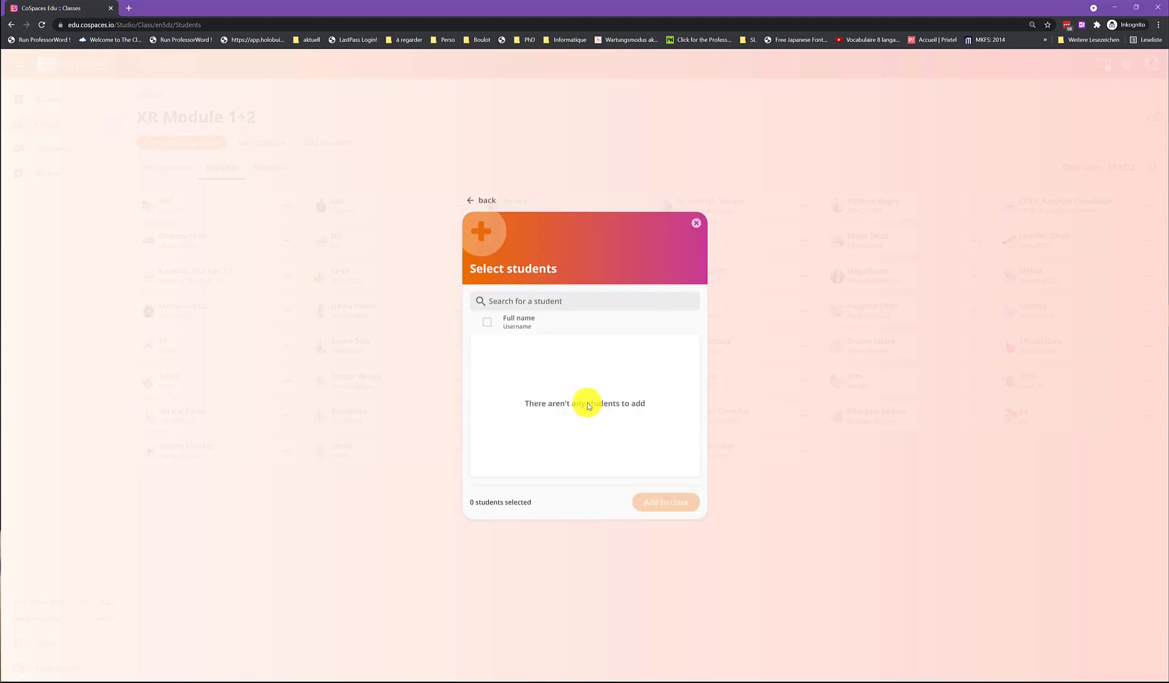
pyautogui.click(696, 223)
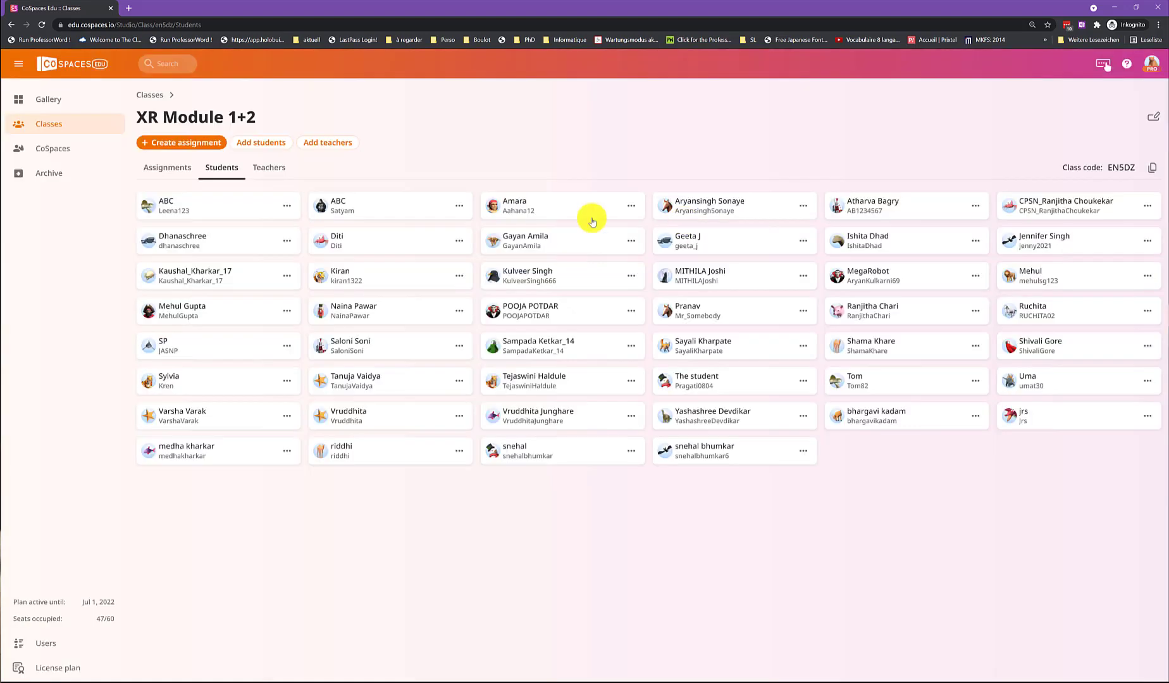
pyautogui.click(339, 145)
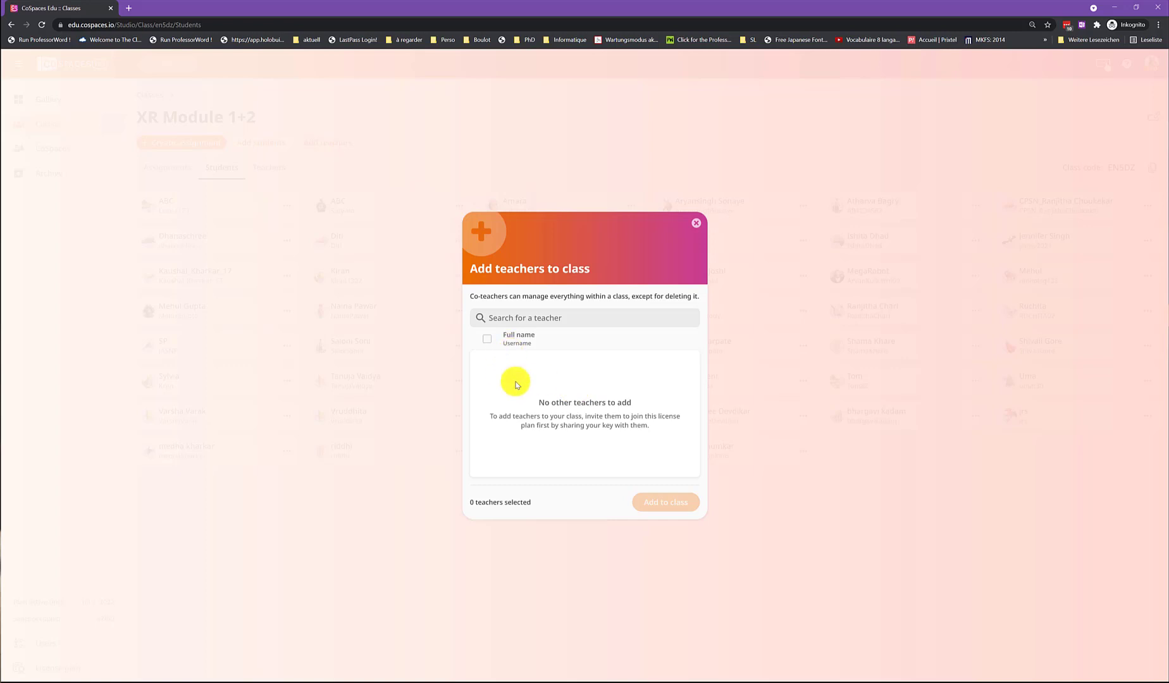
pyautogui.click(696, 223)
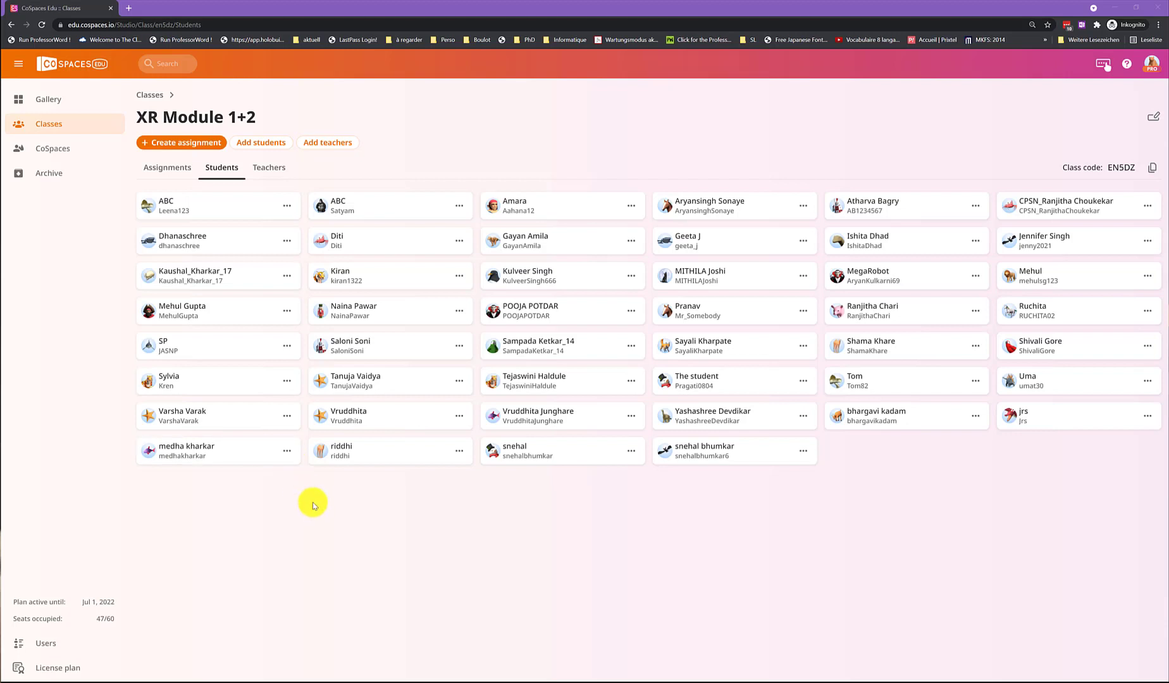
# Start a new assignment for the XR Module 1+2 class with 3D environment as the type of scene.
pyautogui.click(157, 169)
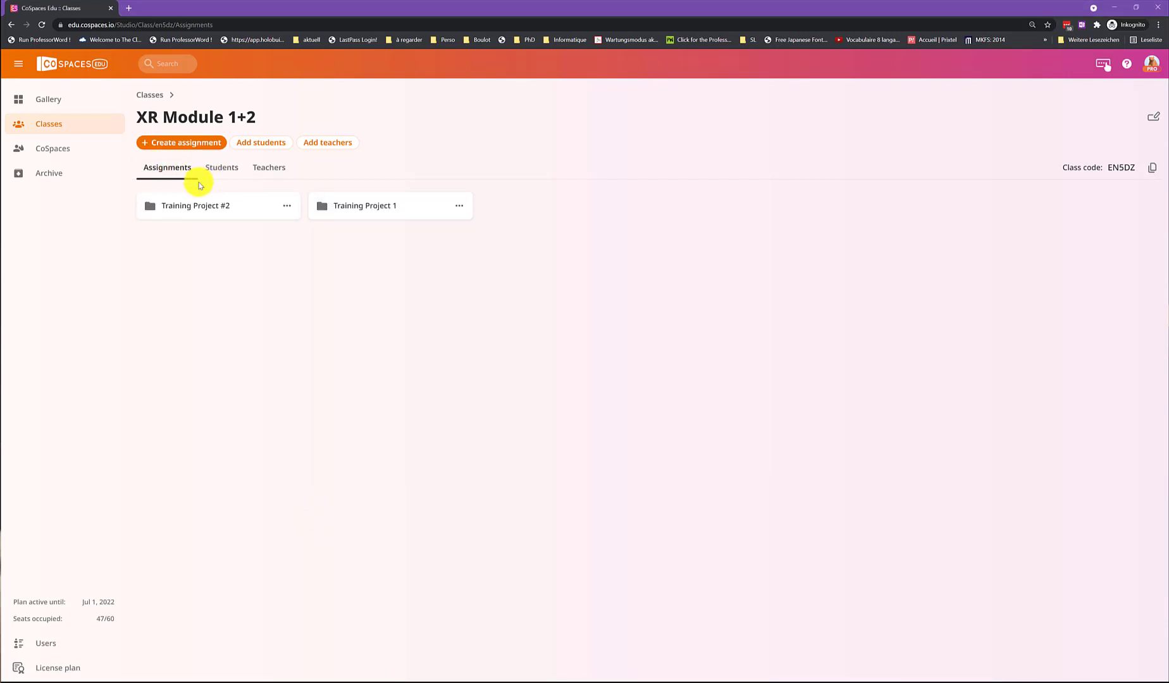
pyautogui.click(184, 148)
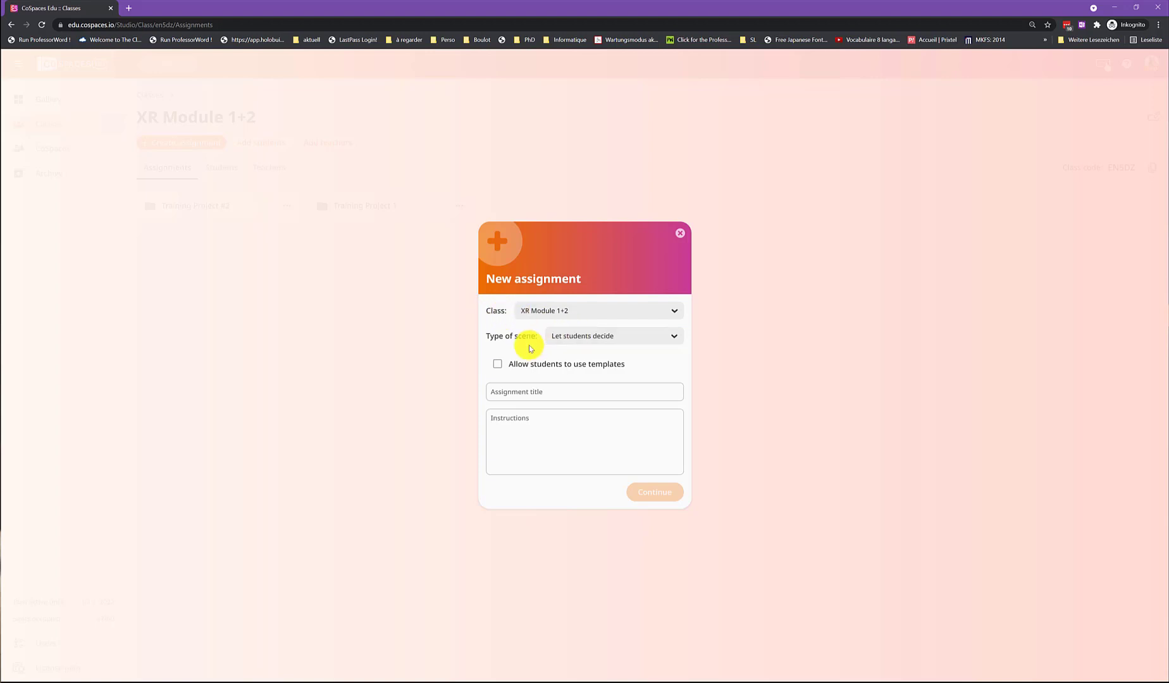
pyautogui.click(572, 341)
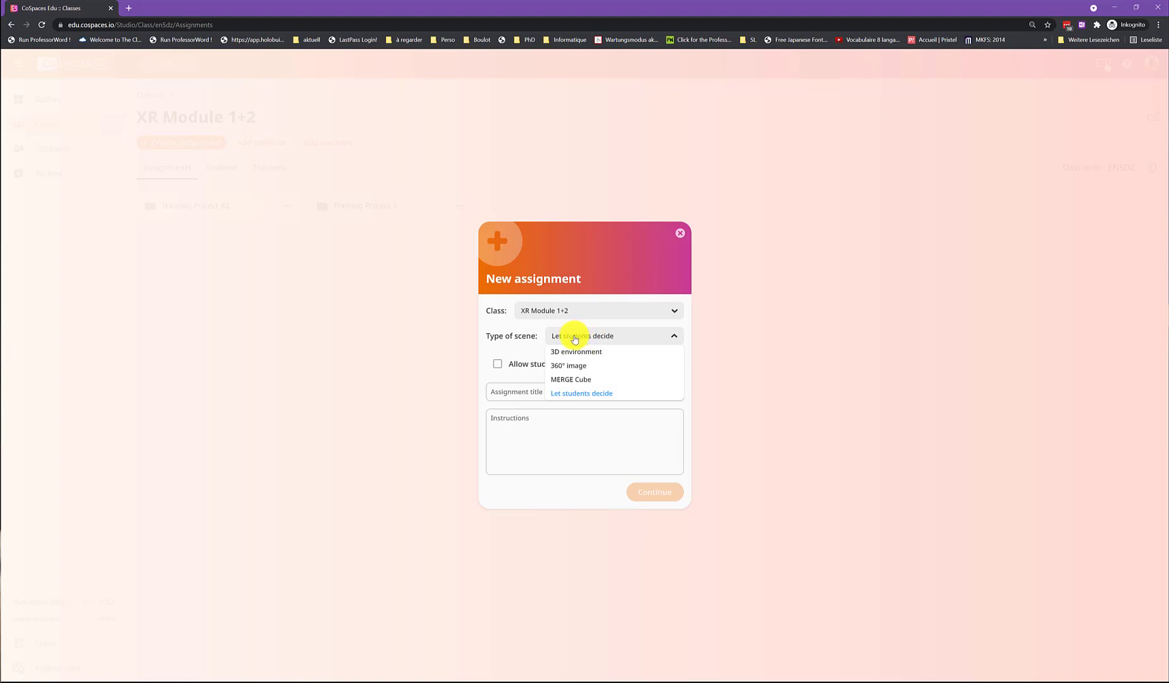
pyautogui.click(519, 345)
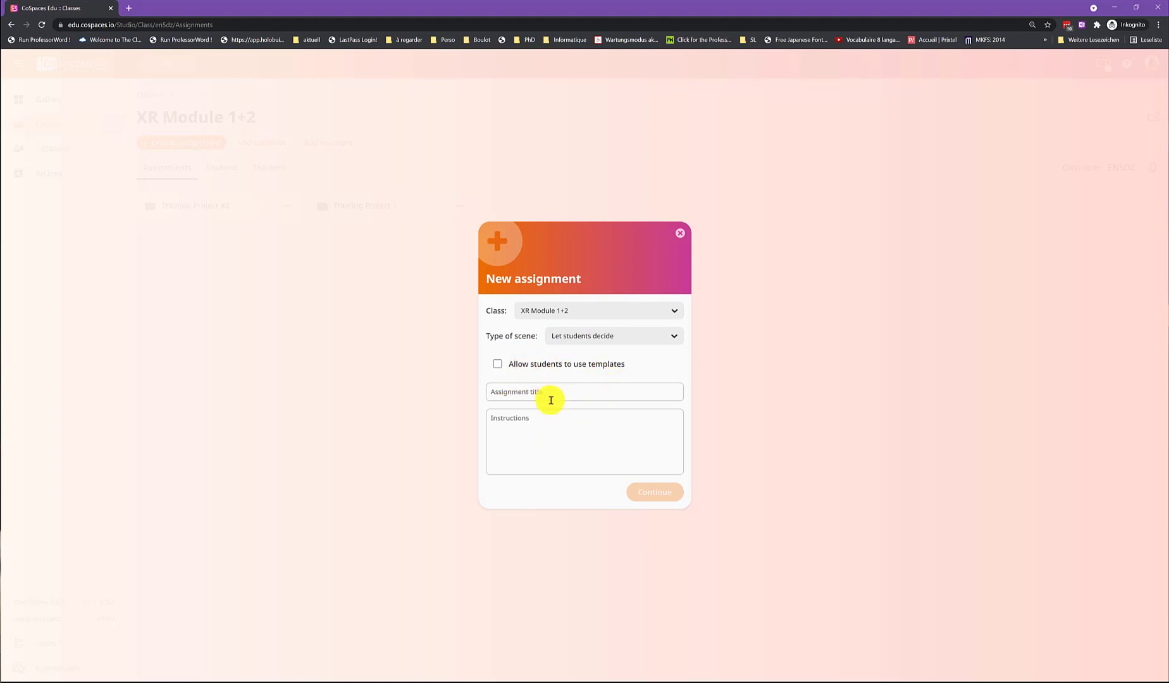
pyautogui.click(583, 342)
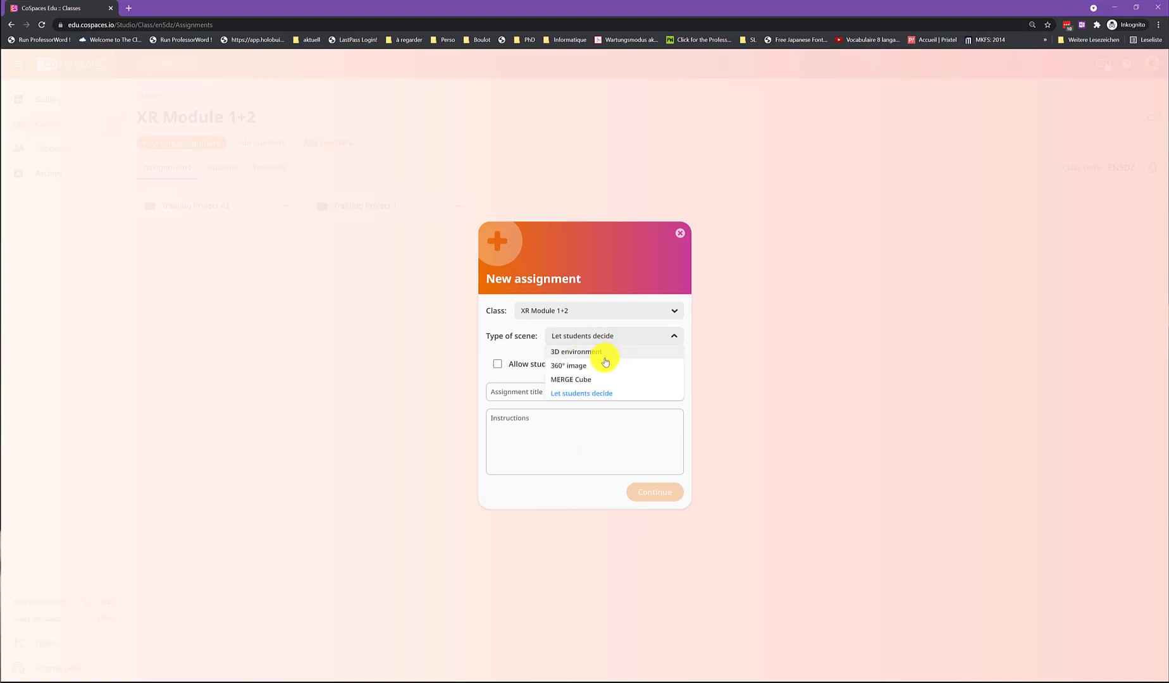
pyautogui.click(585, 354)
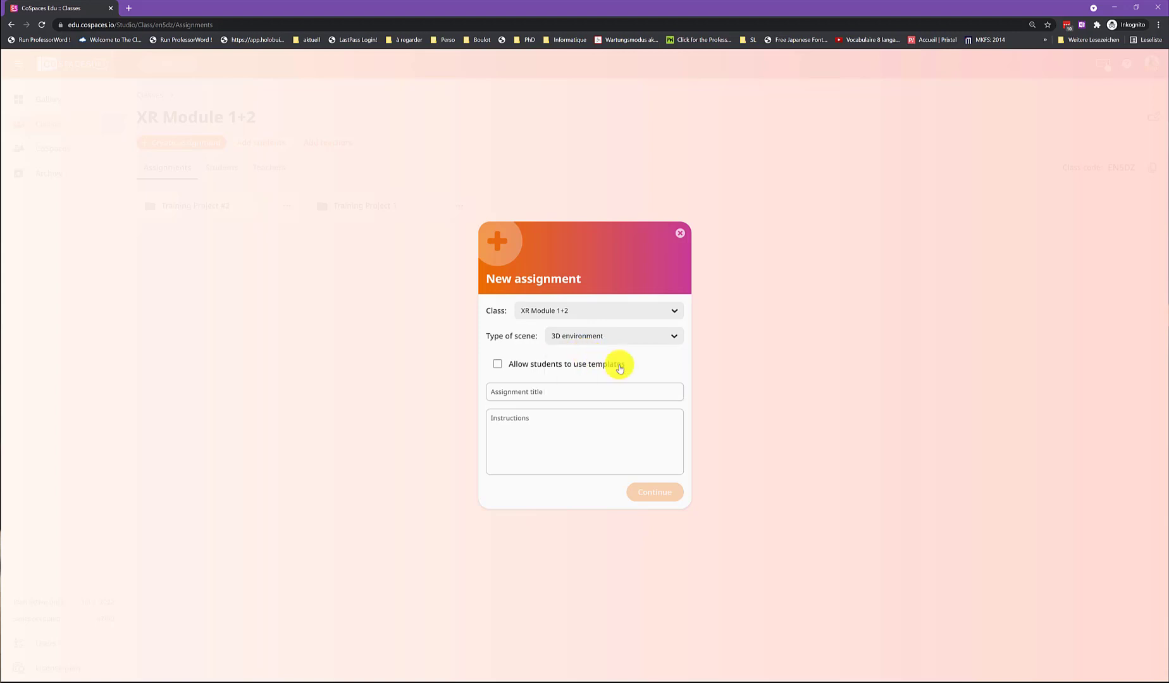
# Title the new assignment "Test", enter "Have fun!" as its instructions, and continue to the assignee choice.
pyautogui.click(561, 391)
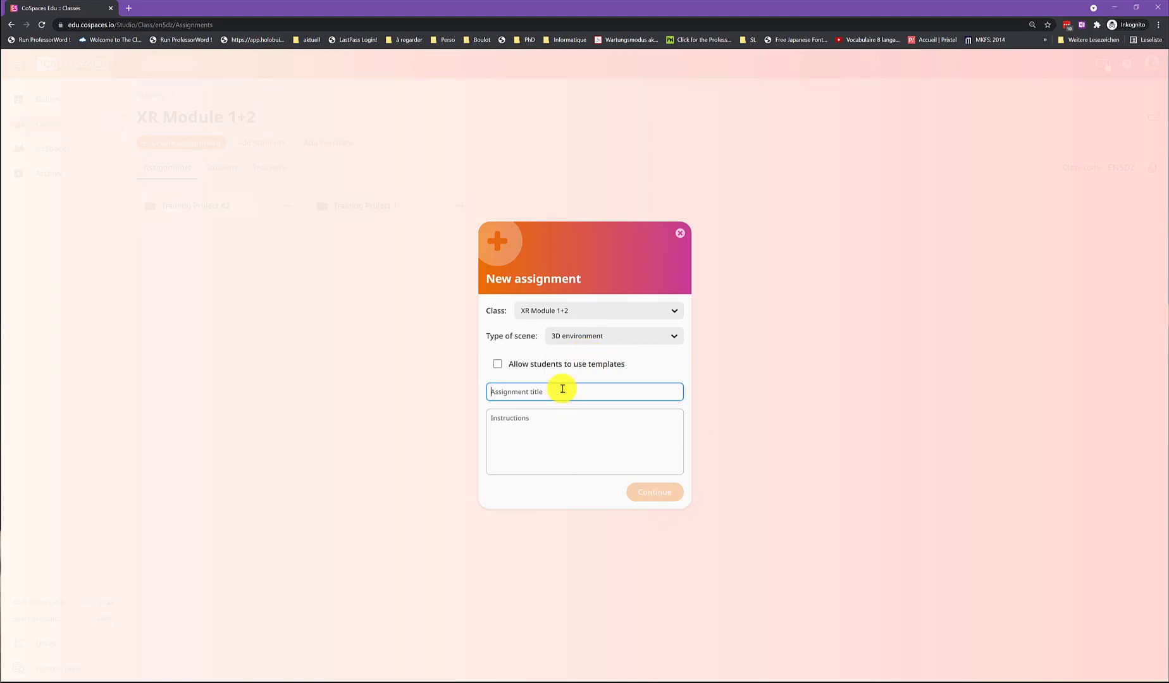
pyautogui.click(548, 435)
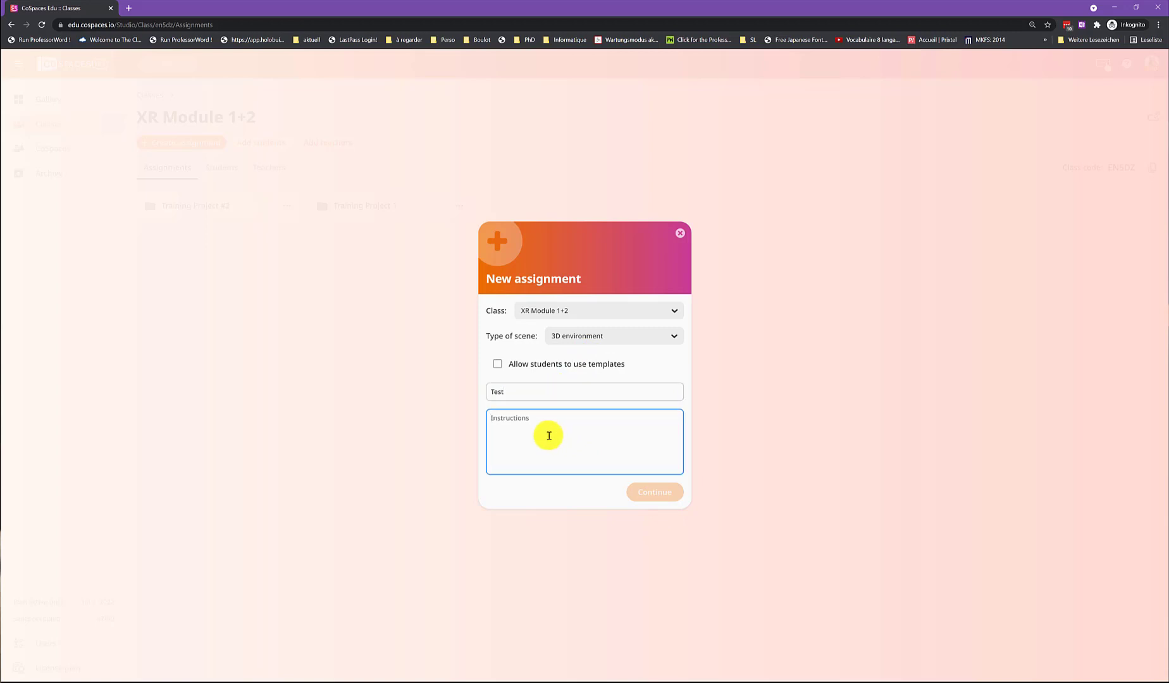
pyautogui.write('Have fun!')
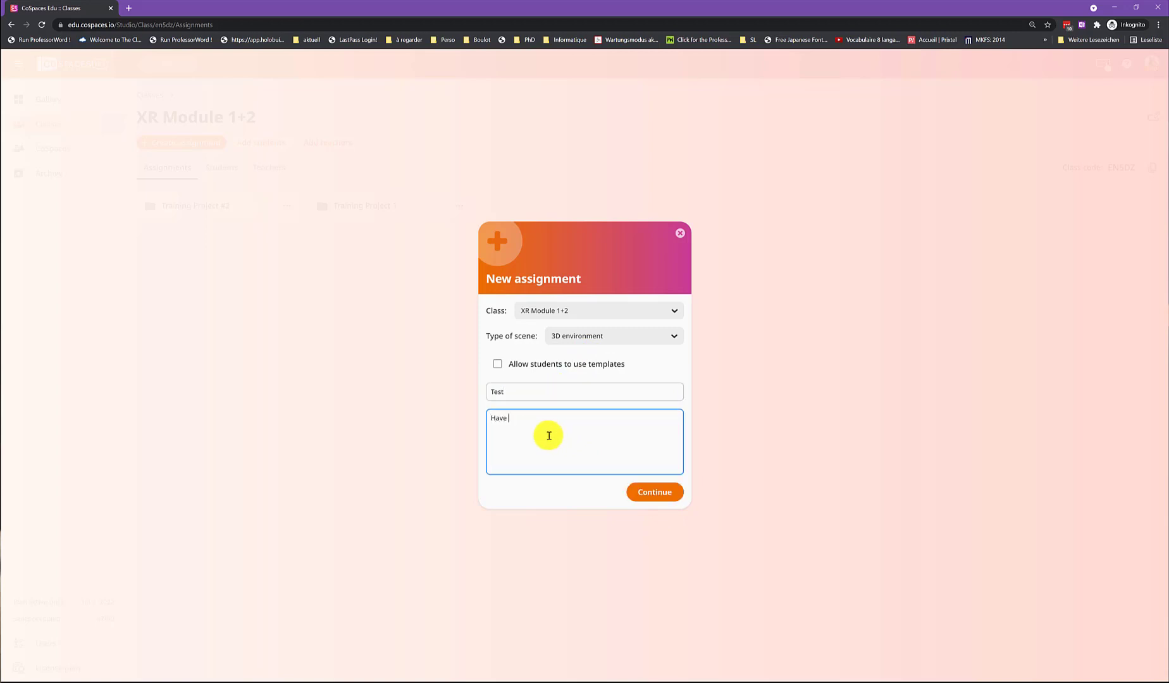
pyautogui.click(664, 492)
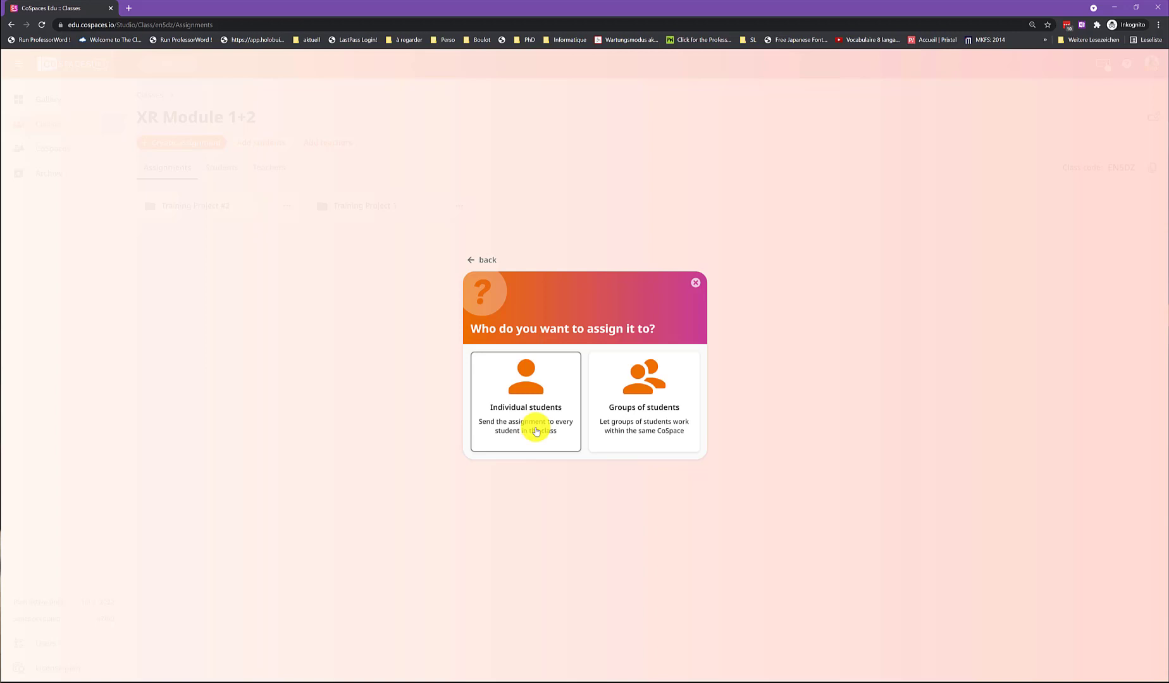
# Try assigning to groups of students, with one student each in groups 1 and 2 and an empty third group, and discard the assignment.
pyautogui.click(653, 404)
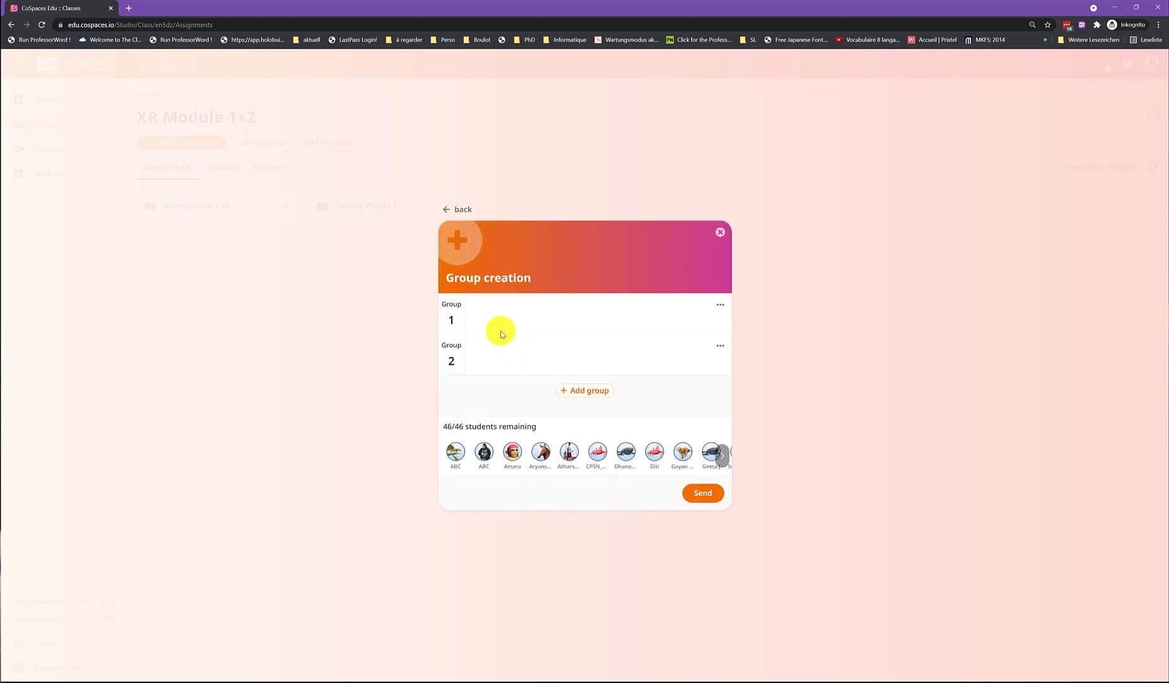
pyautogui.moveTo(483, 451); pyautogui.dragTo(483, 319)
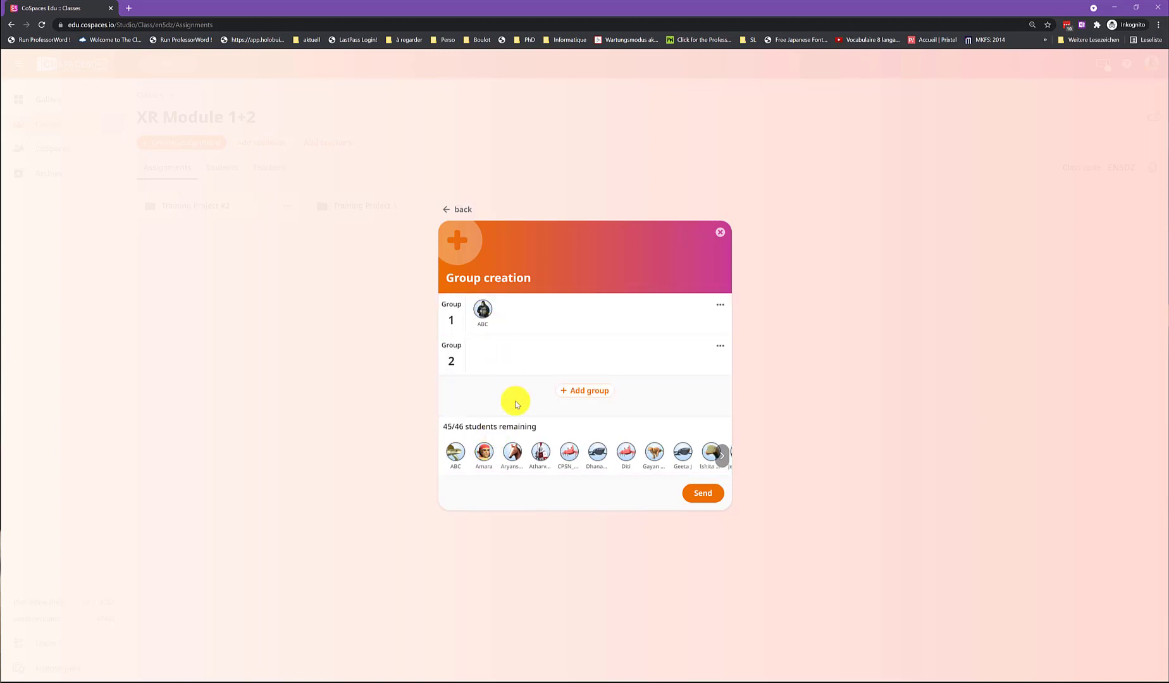
pyautogui.moveTo(513, 451); pyautogui.dragTo(503, 366)
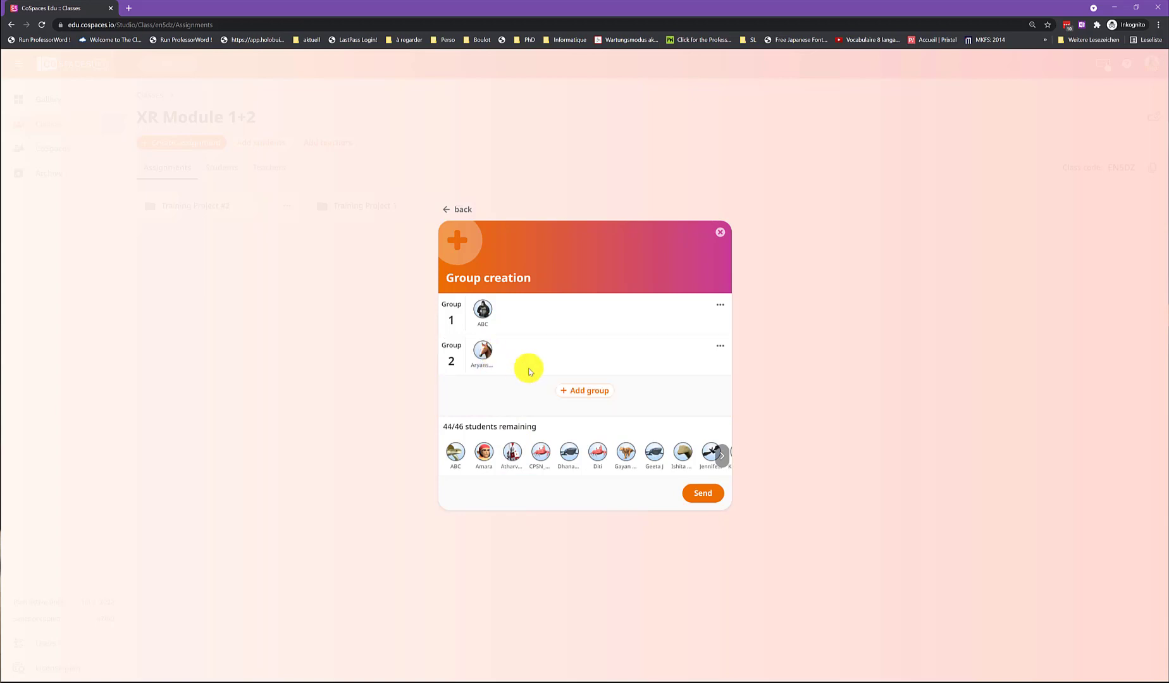
pyautogui.click(590, 394)
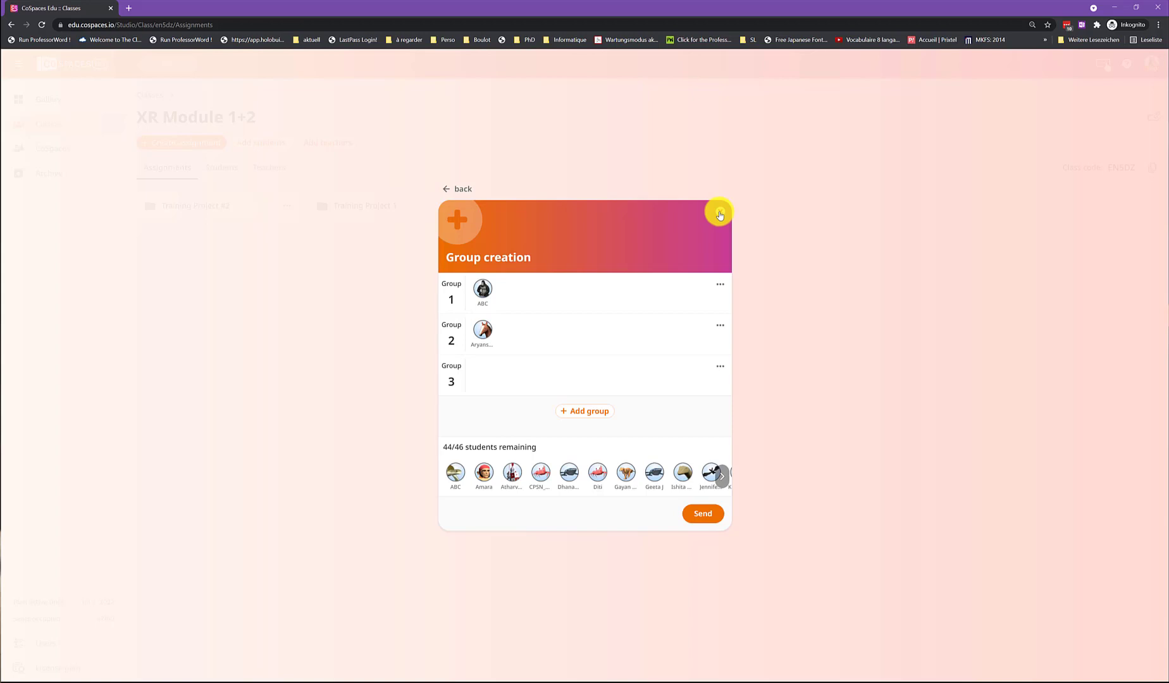
pyautogui.click(720, 214)
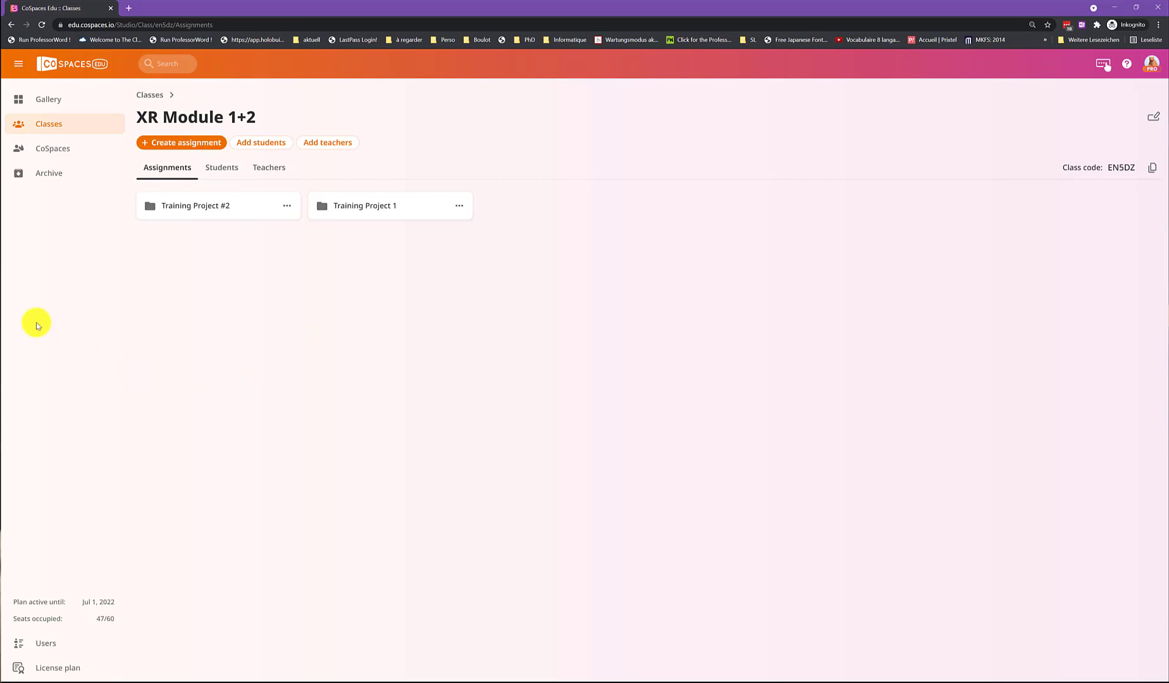
# Open the overview of the account's own CoSpaces.
pyautogui.click(66, 155)
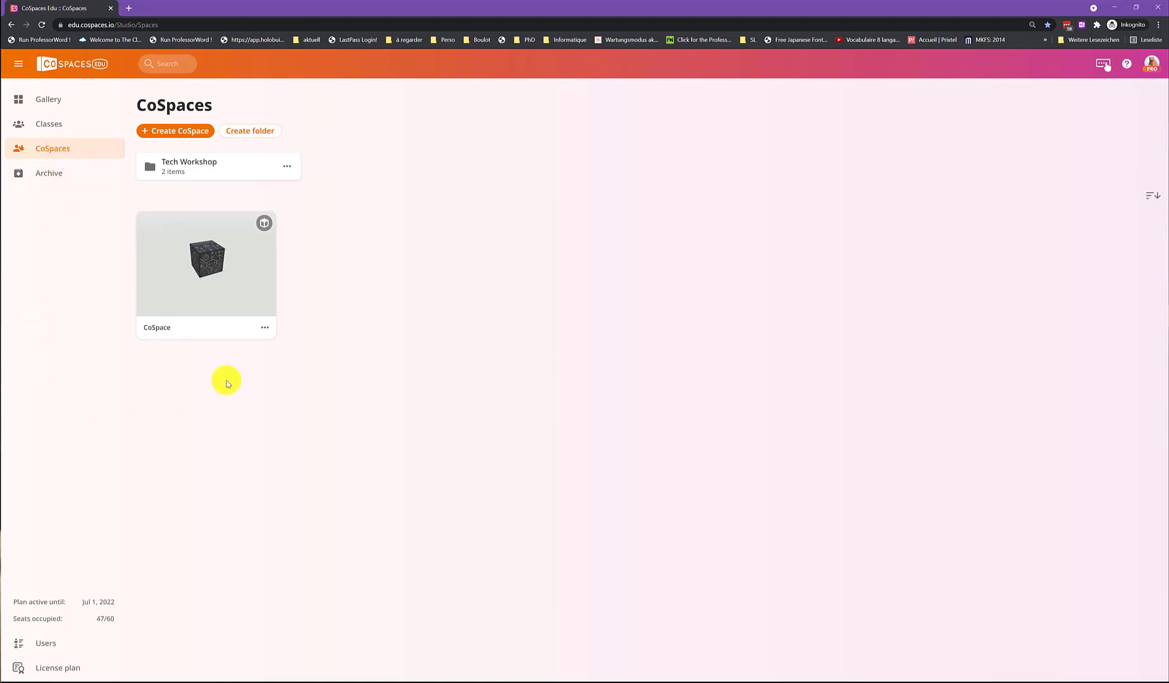
# Create a new CoSpace from the "All about me" 3D environment template.
pyautogui.click(183, 133)
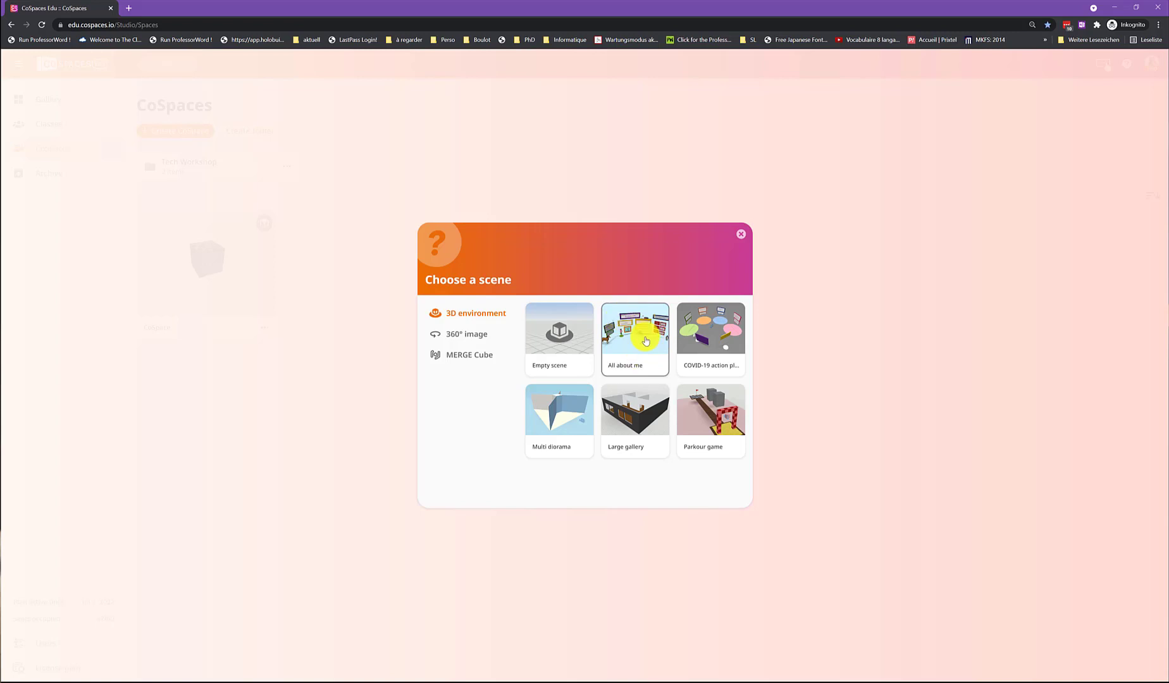
pyautogui.click(624, 341)
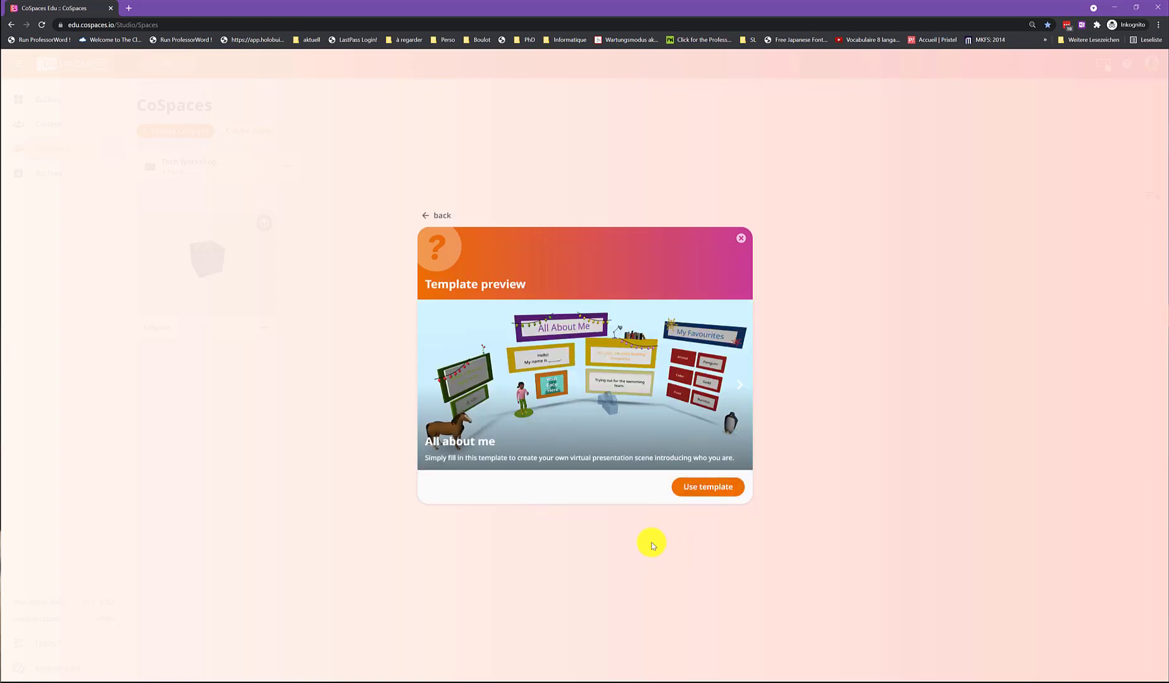
pyautogui.click(706, 489)
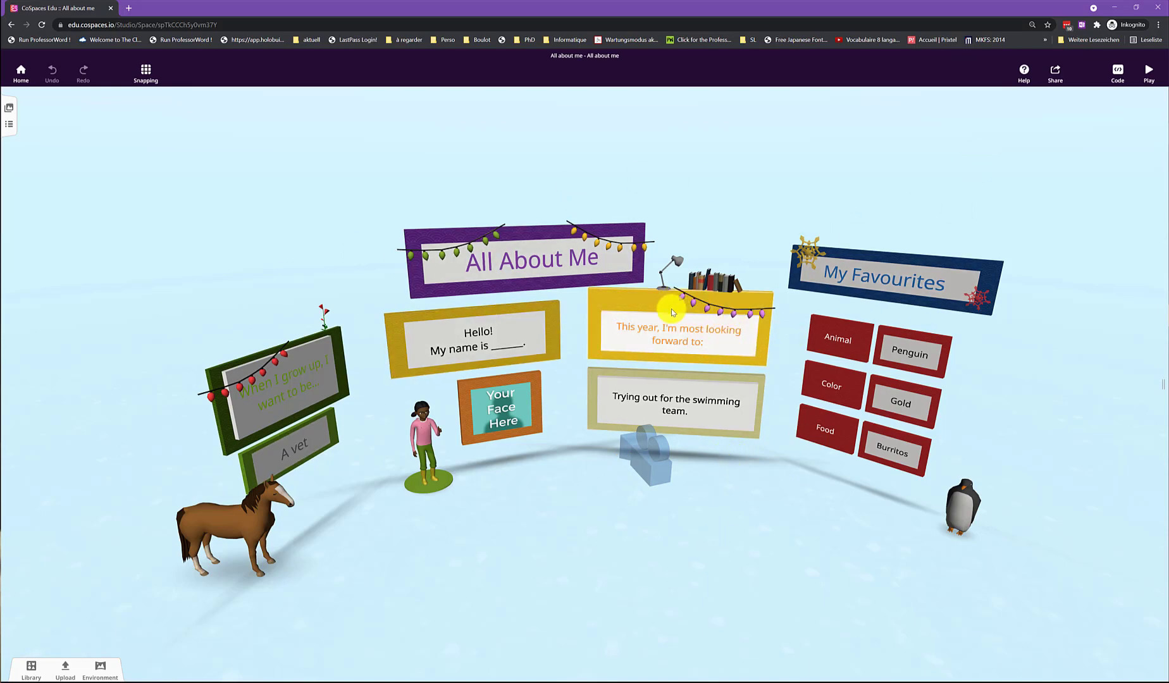
# Look at the coding language options for the "All about me" scene and return to the CoSpaces overview.
pyautogui.click(1112, 72)
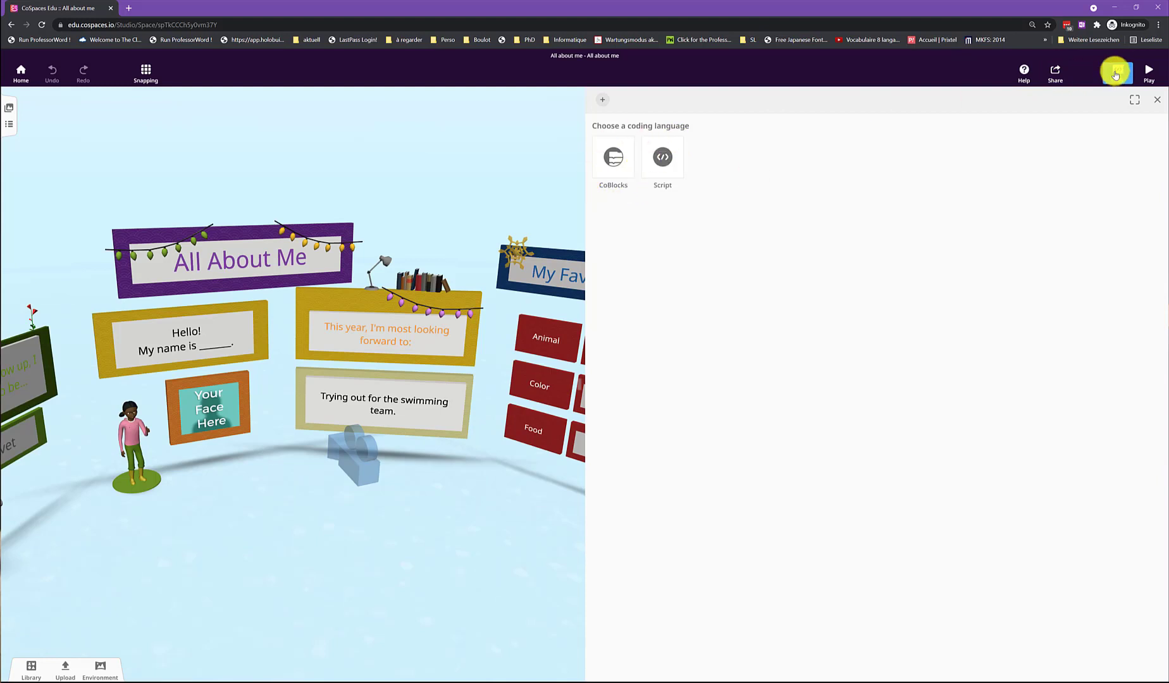
pyautogui.click(1115, 73)
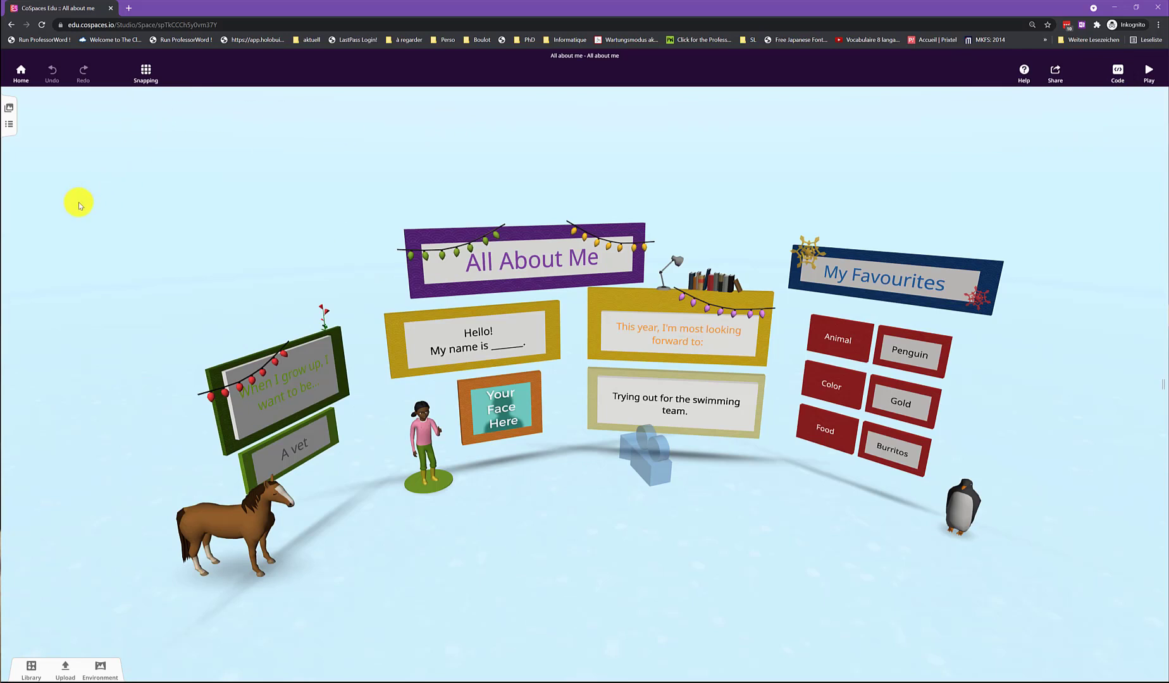
pyautogui.click(21, 71)
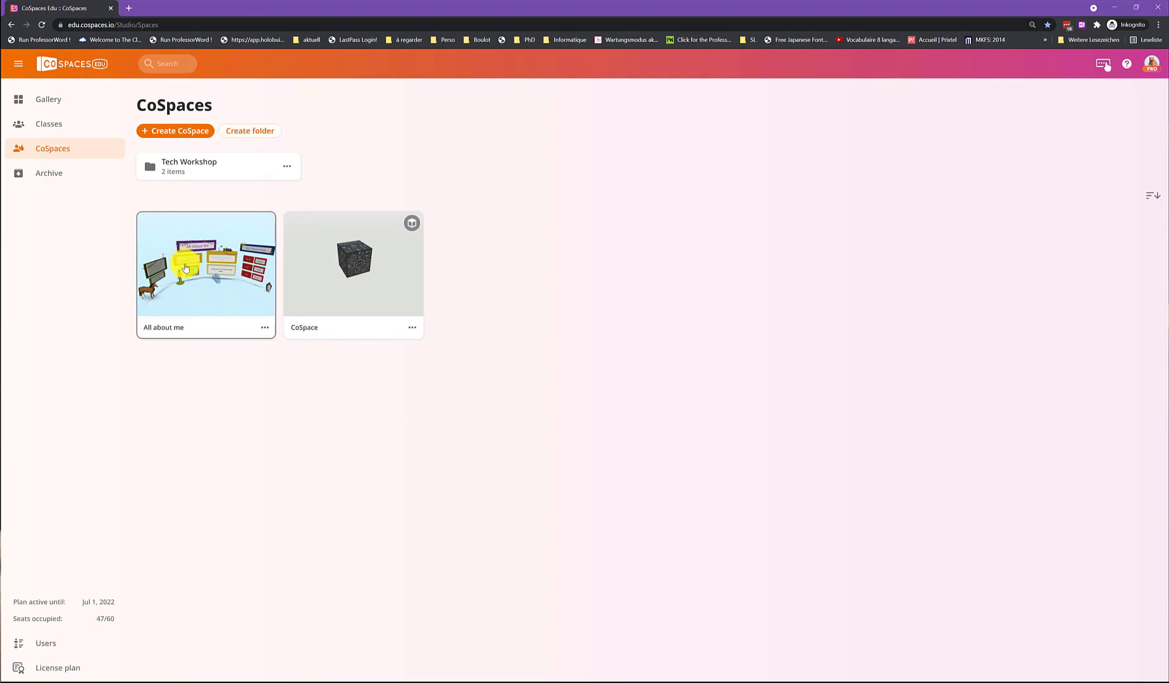
# Use the "All about me" CoSpace as a new assignment for the XR Module 1+2 class.
pyautogui.click(265, 328)
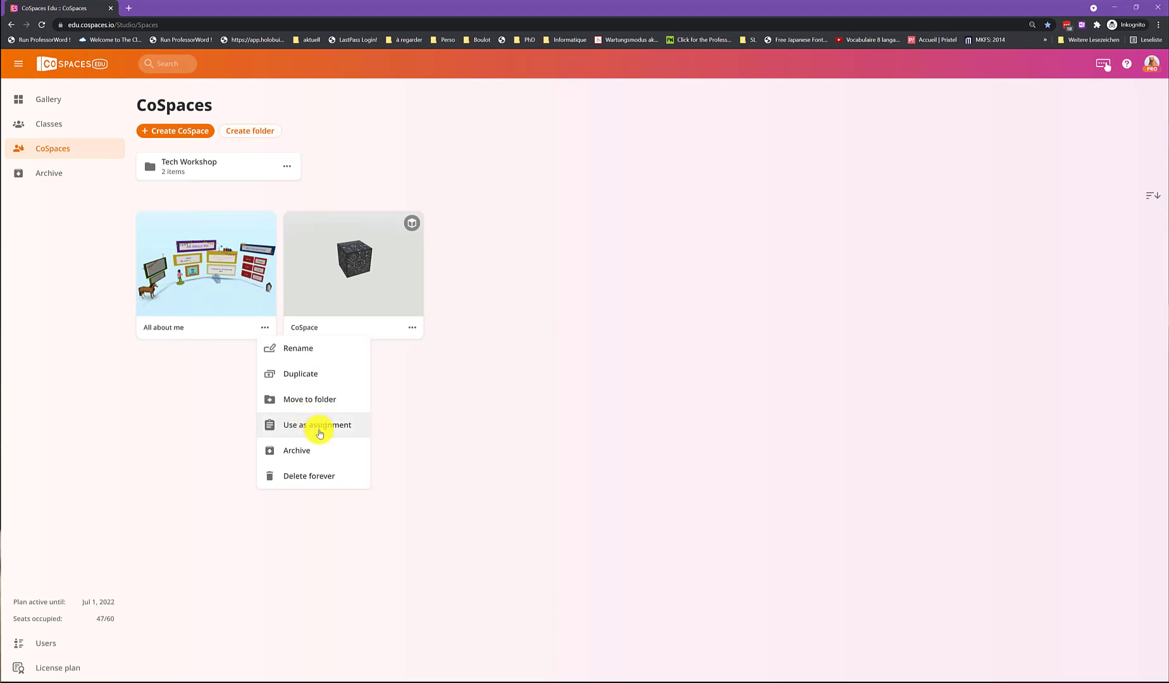
pyautogui.click(319, 430)
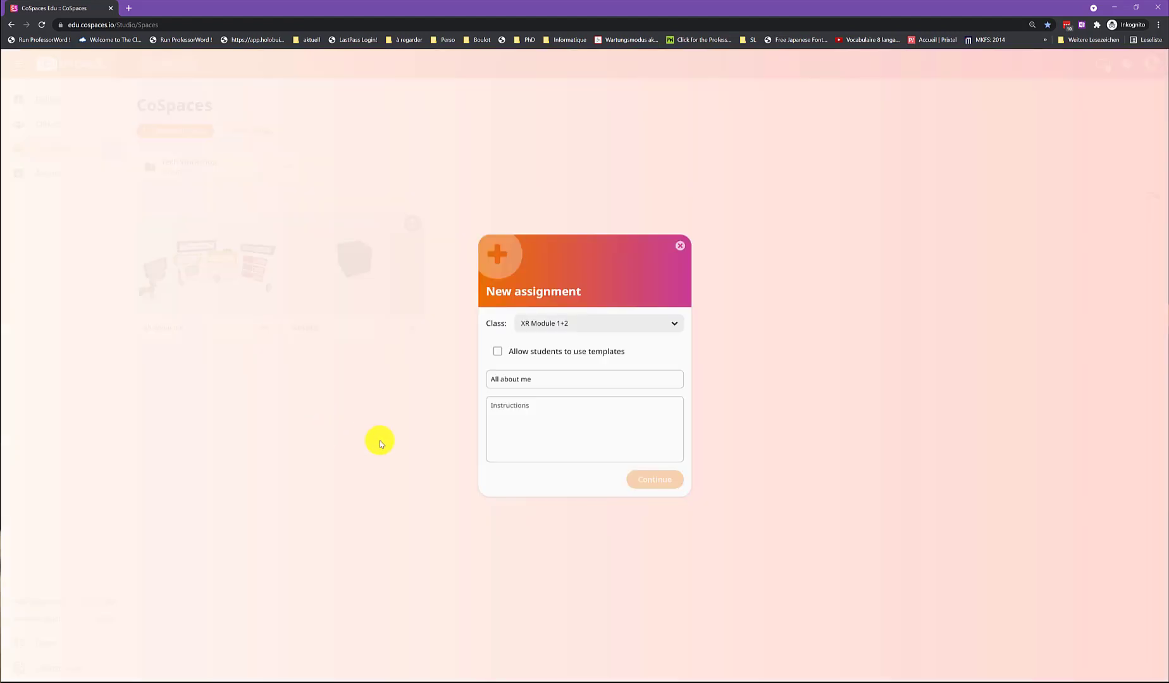
pyautogui.click(565, 327)
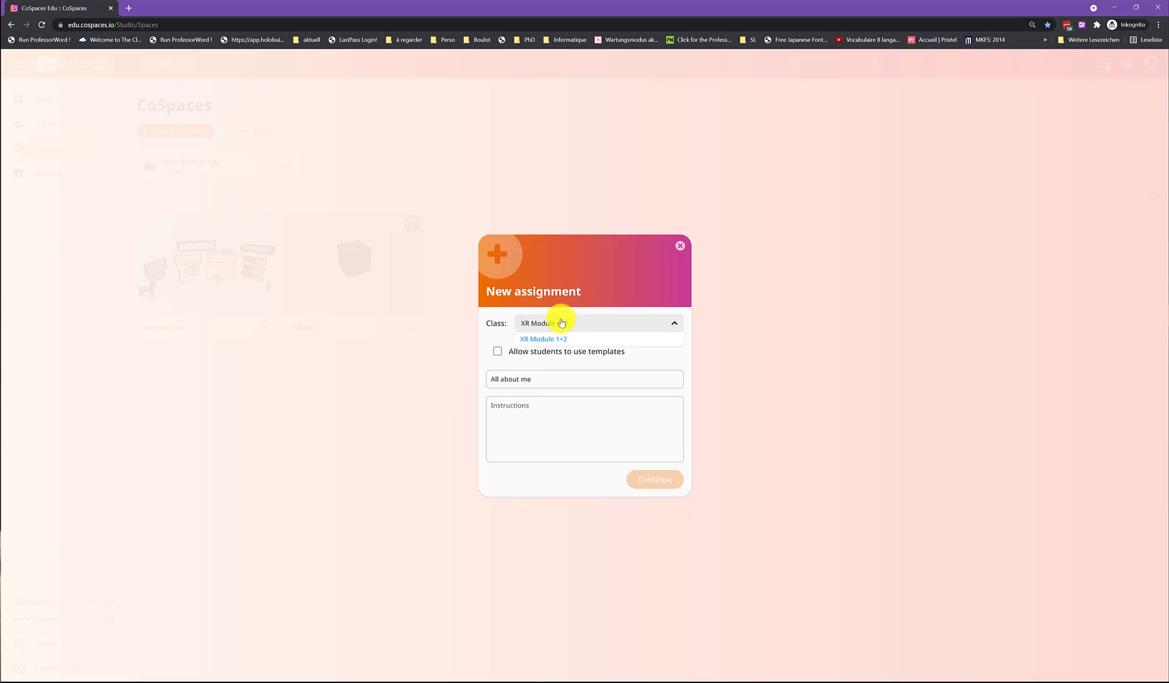
pyautogui.click(548, 339)
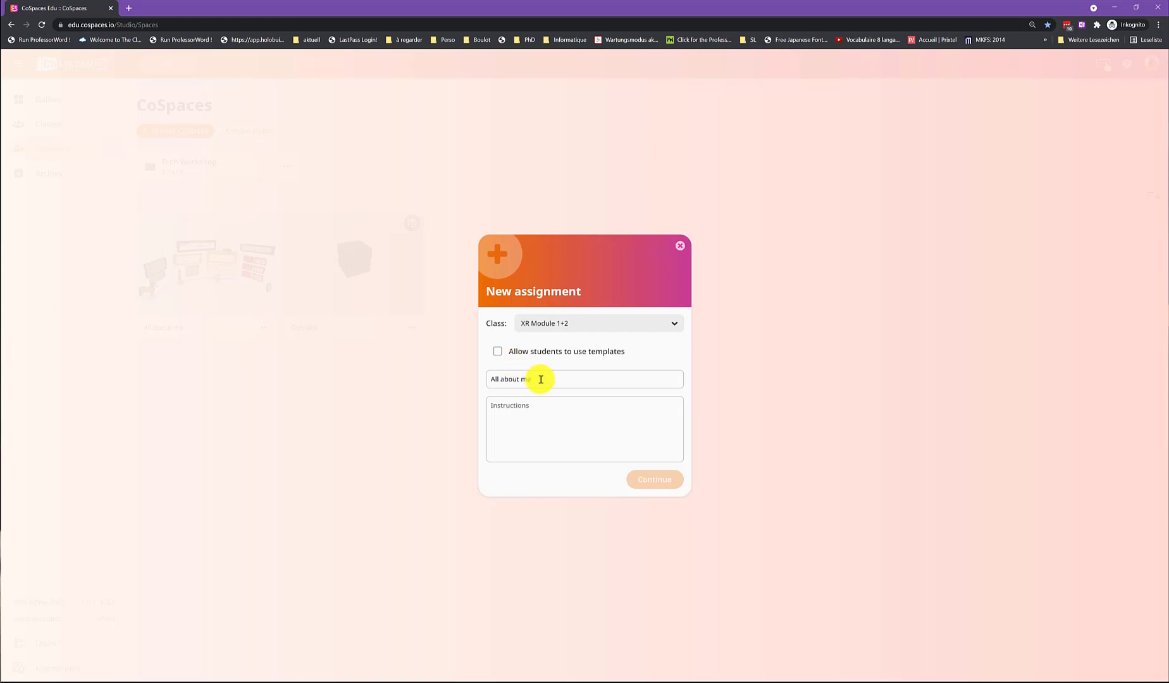
# Keep the title "All about me", enter "Have fun!" as the assignment's instructions, and continue to the assignee choice.
pyautogui.tripleClick(504, 379)
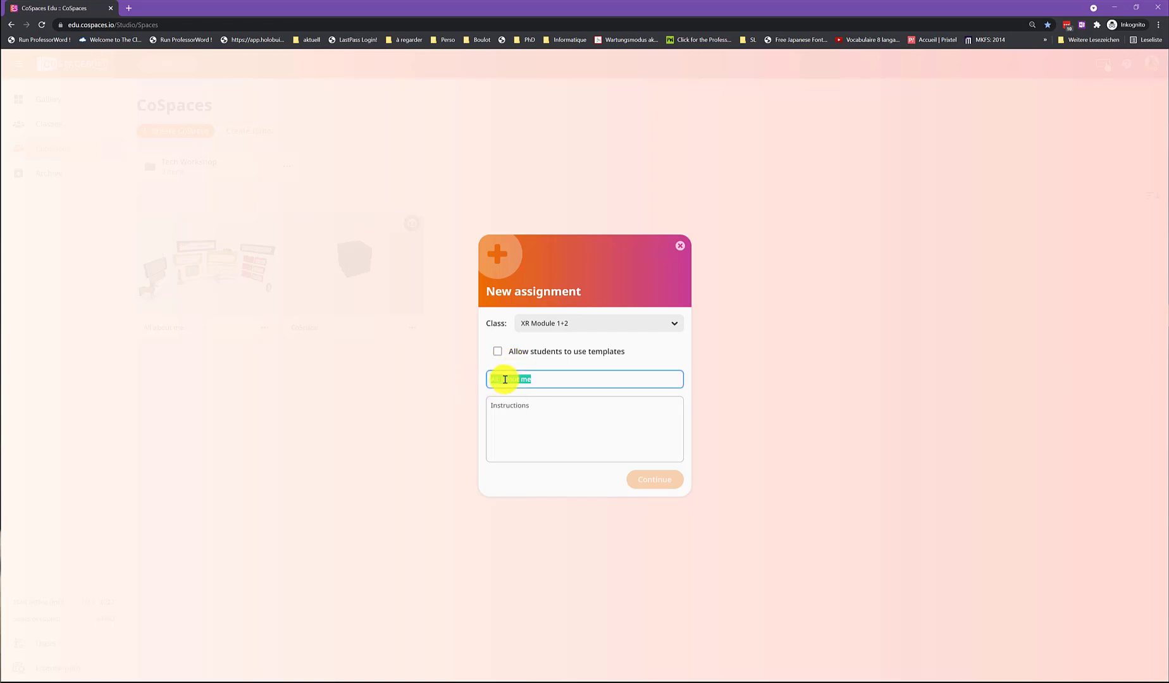
pyautogui.click(526, 414)
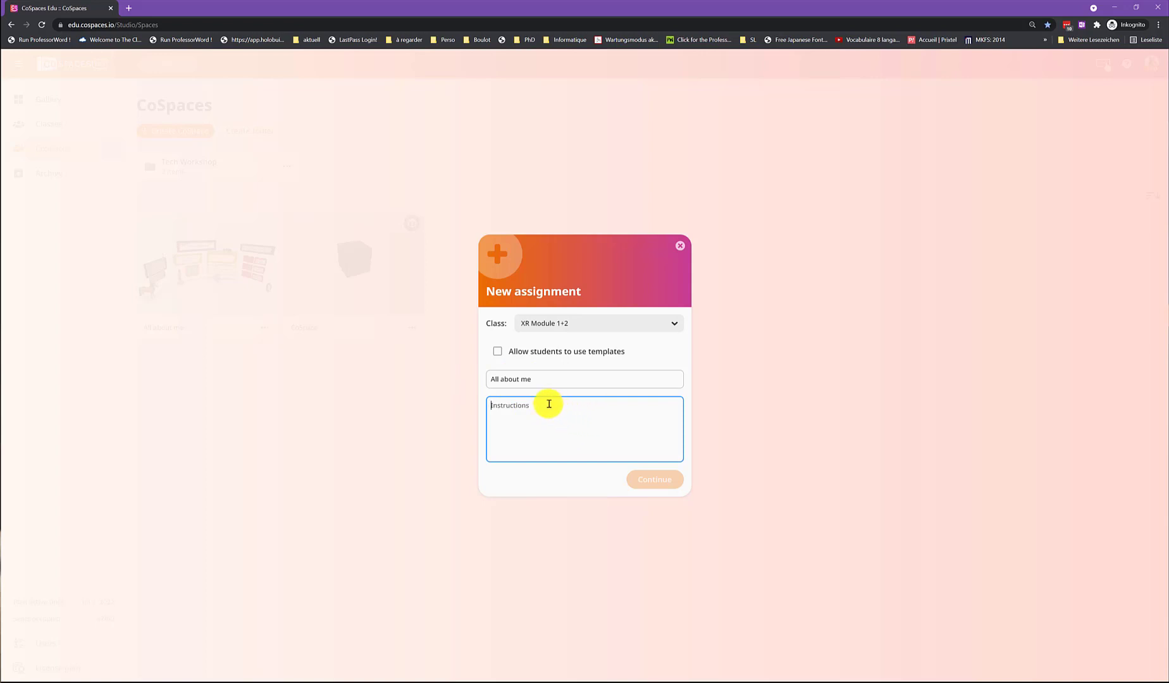
pyautogui.write('Have fun!')
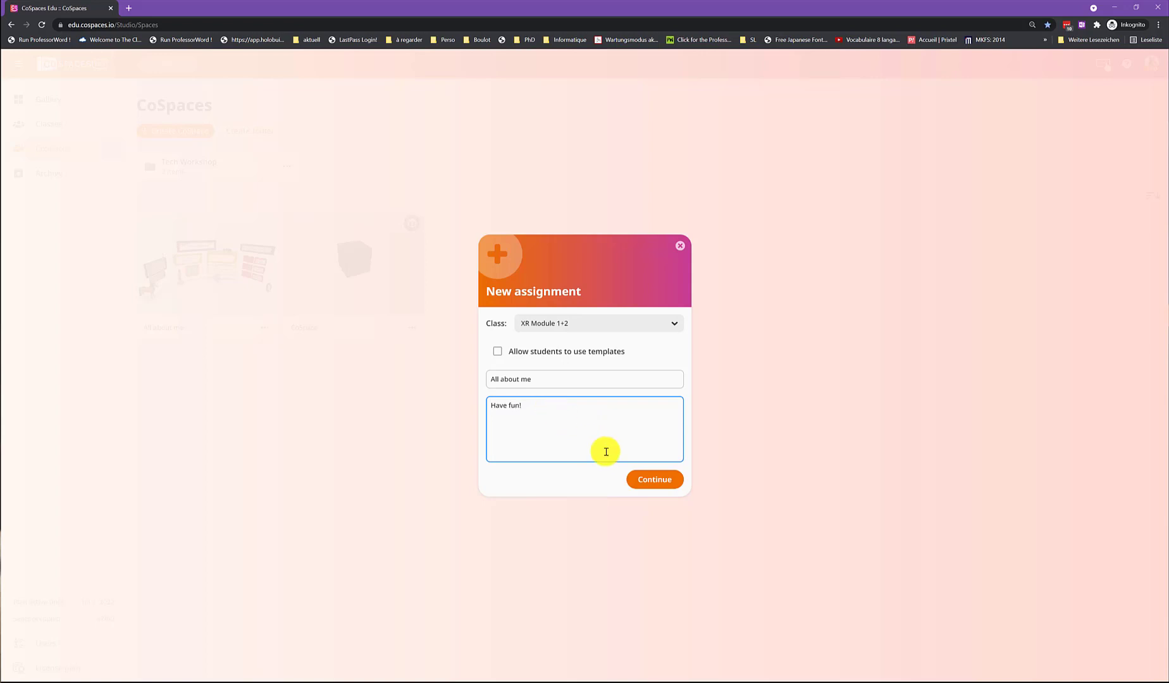
pyautogui.click(650, 479)
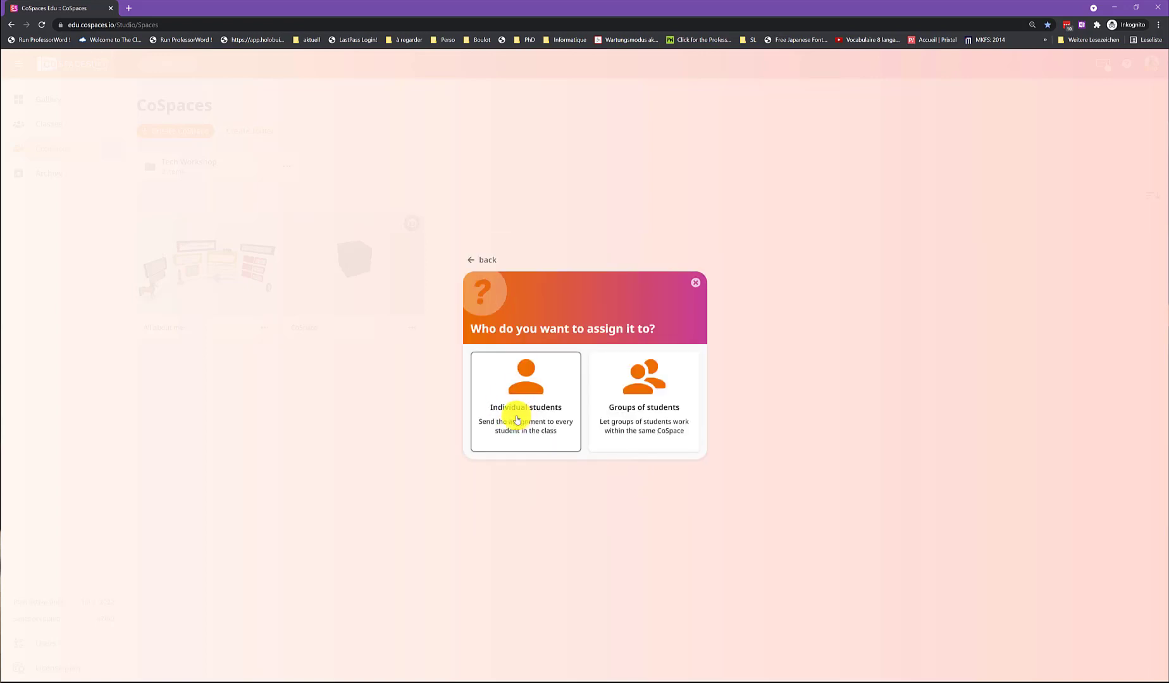